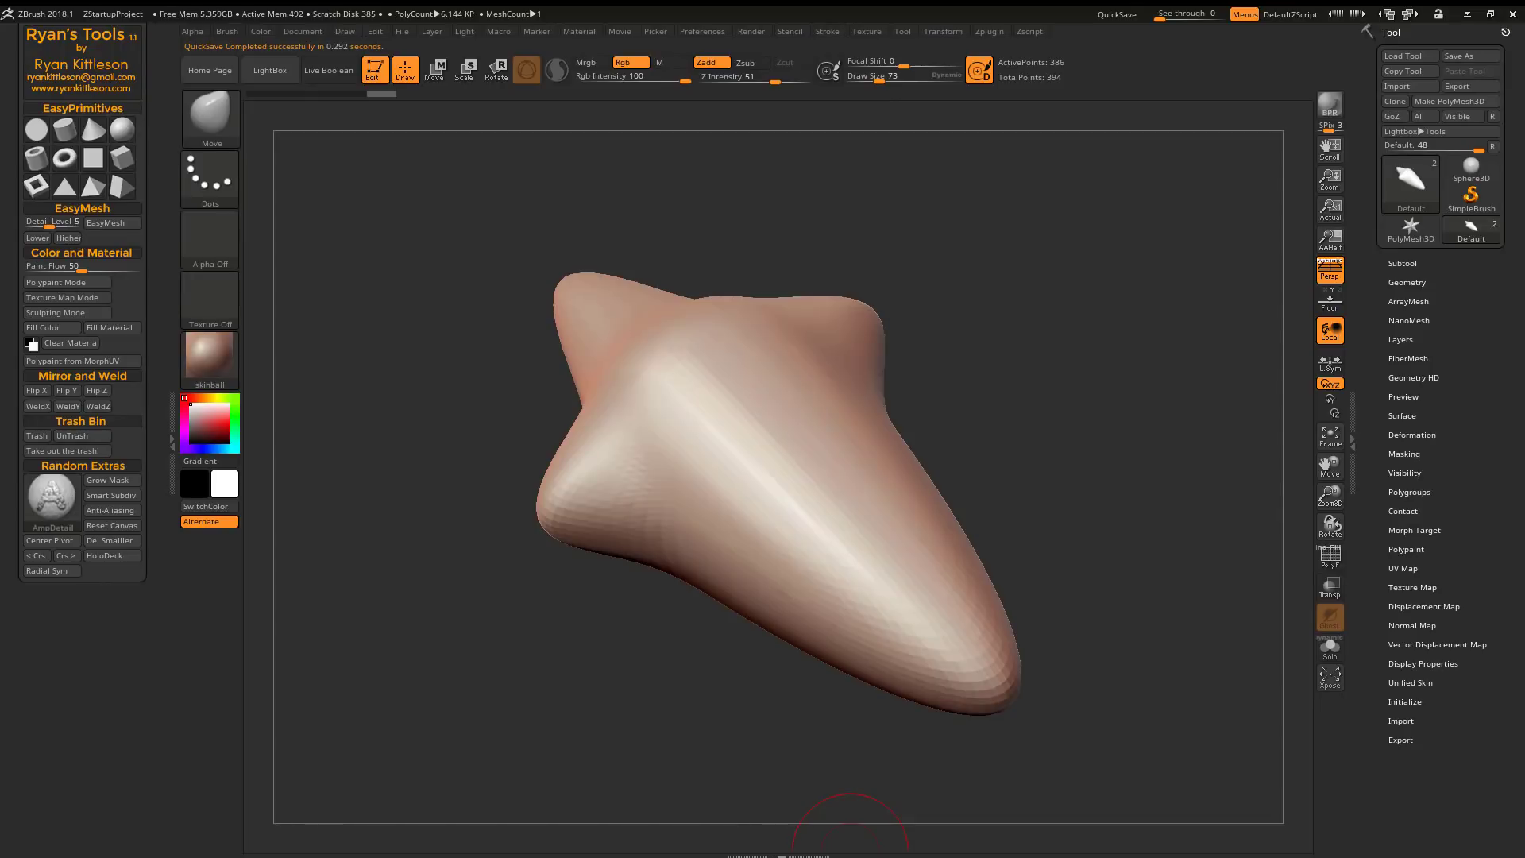
- Turn on Ryan's Tools' HoloDeck background and orbit the blob to view the dark grid-floor room
mouse_move(994, 356)
mouse_down()
mouse_move(1011, 310)
mouse_move(997, 333)
mouse_move(1081, 246)
mouse_move(959, 425)
mouse_move(874, 334)
mouse_move(862, 442)
mouse_move(919, 528)
mouse_move(882, 297)
mouse_move(894, 326)
mouse_move(879, 337)
mouse_move(884, 146)
mouse_move(858, 292)
mouse_move(866, 338)
mouse_up()
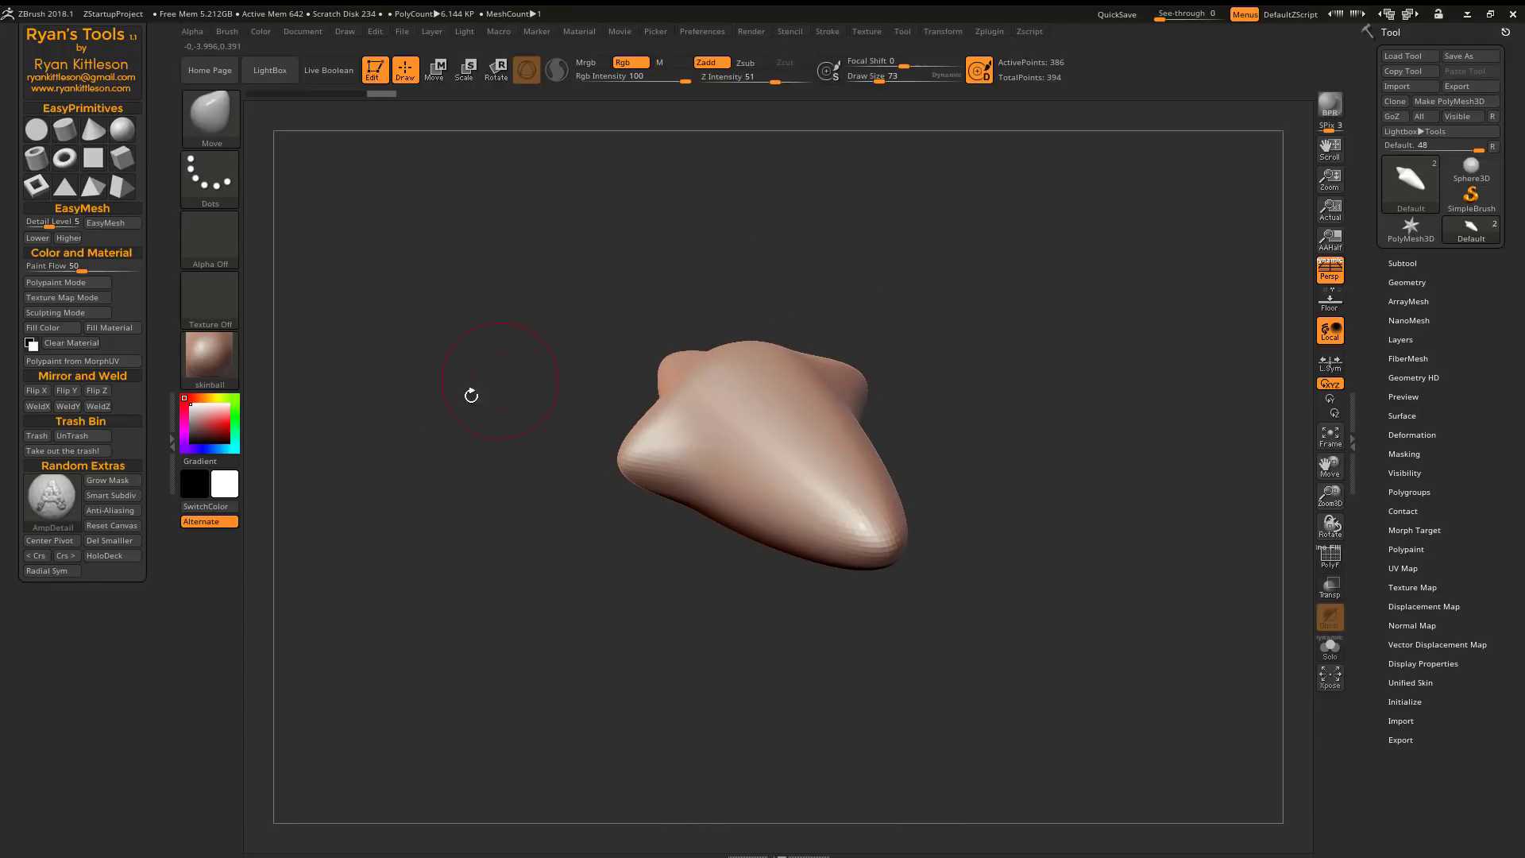
click(114, 556)
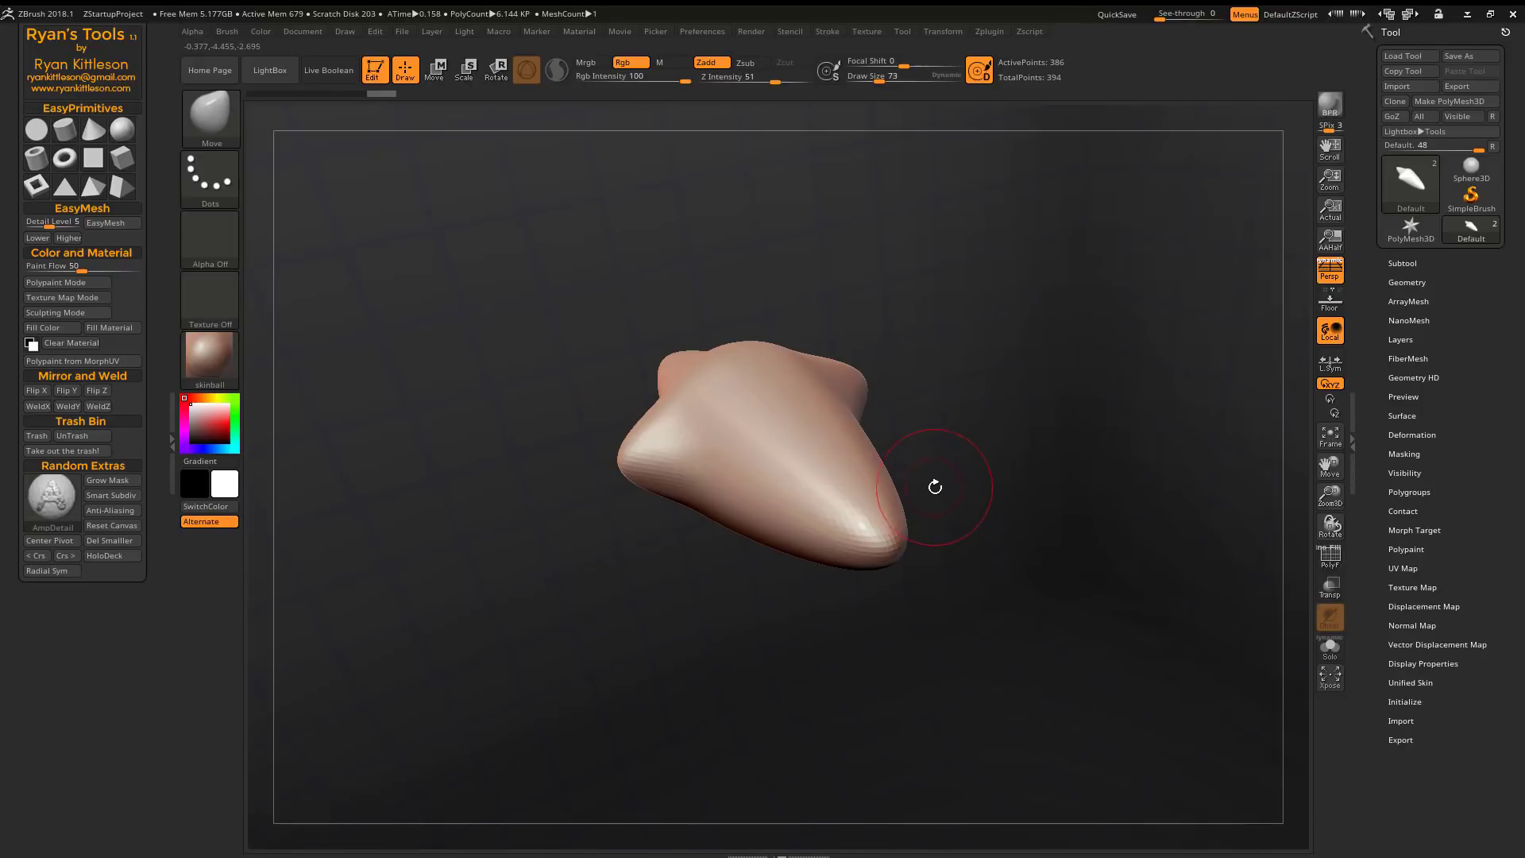
drag(934, 487, 1027, 479)
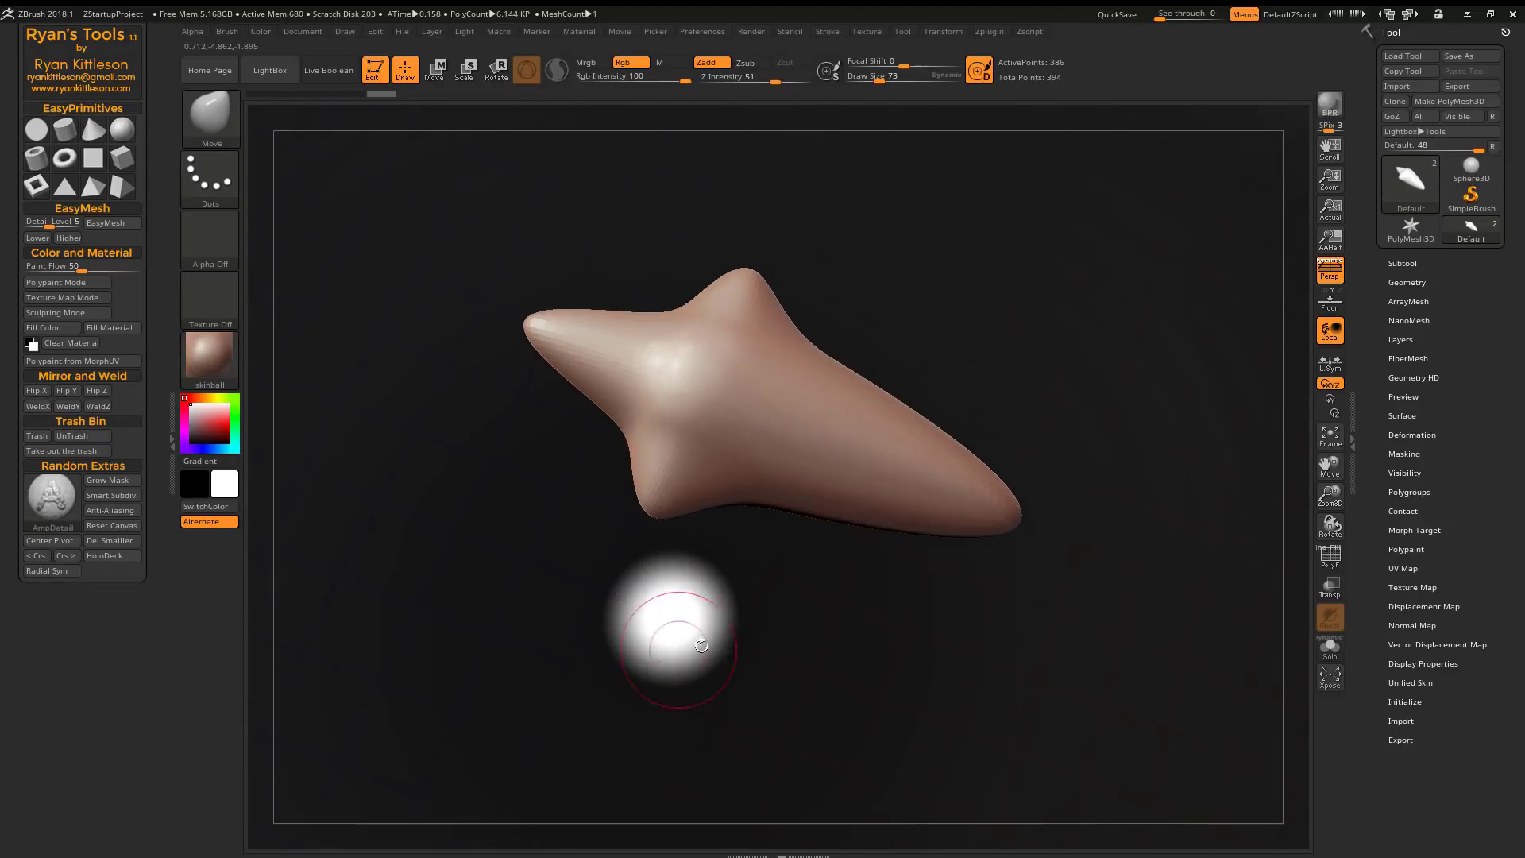
drag(927, 275, 1014, 359)
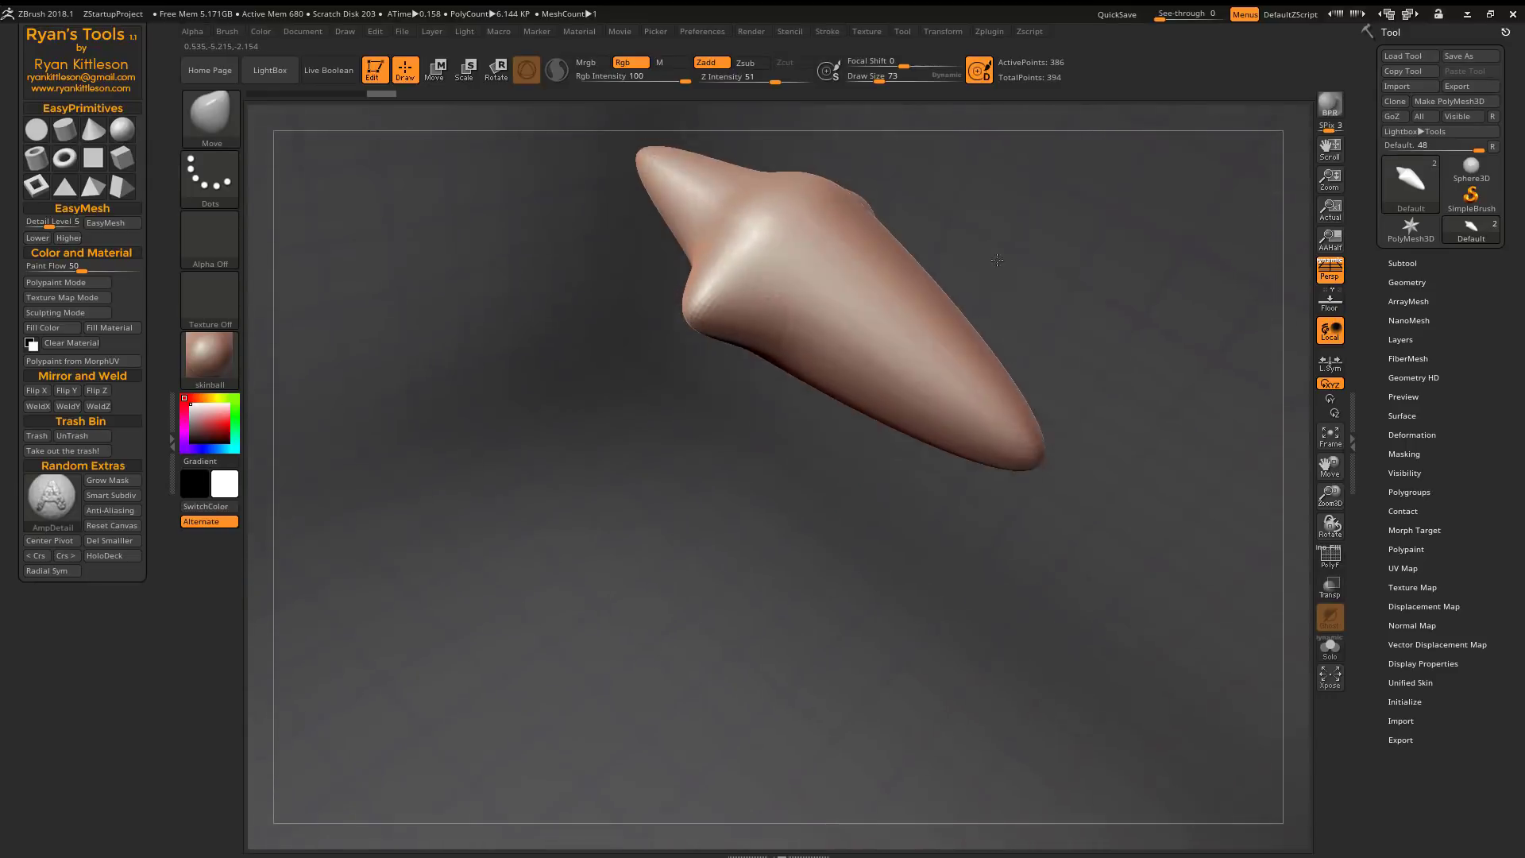
drag(997, 260, 707, 127)
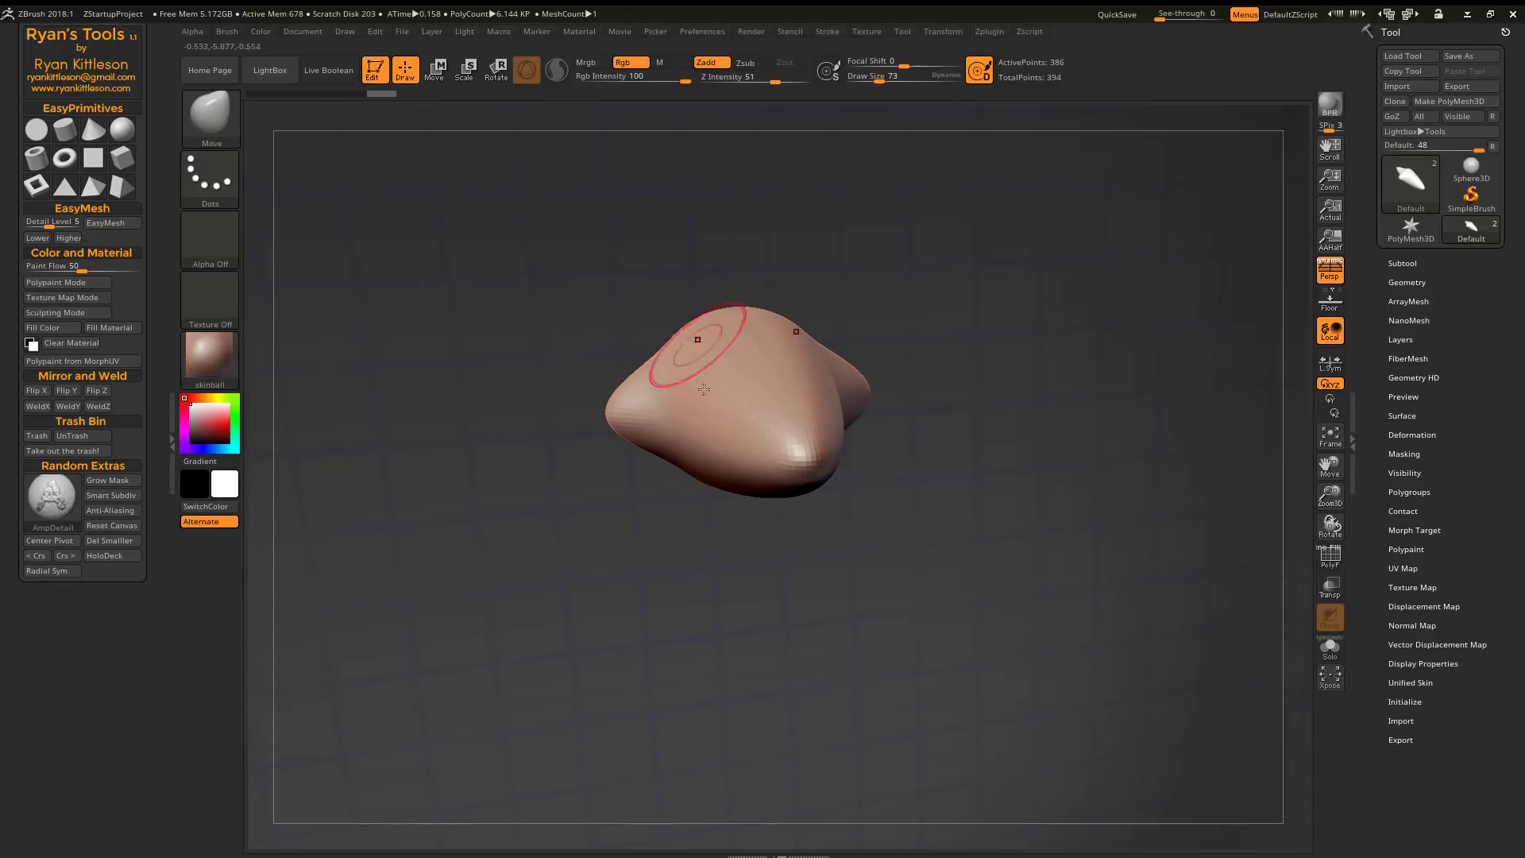
drag(978, 395, 663, 664)
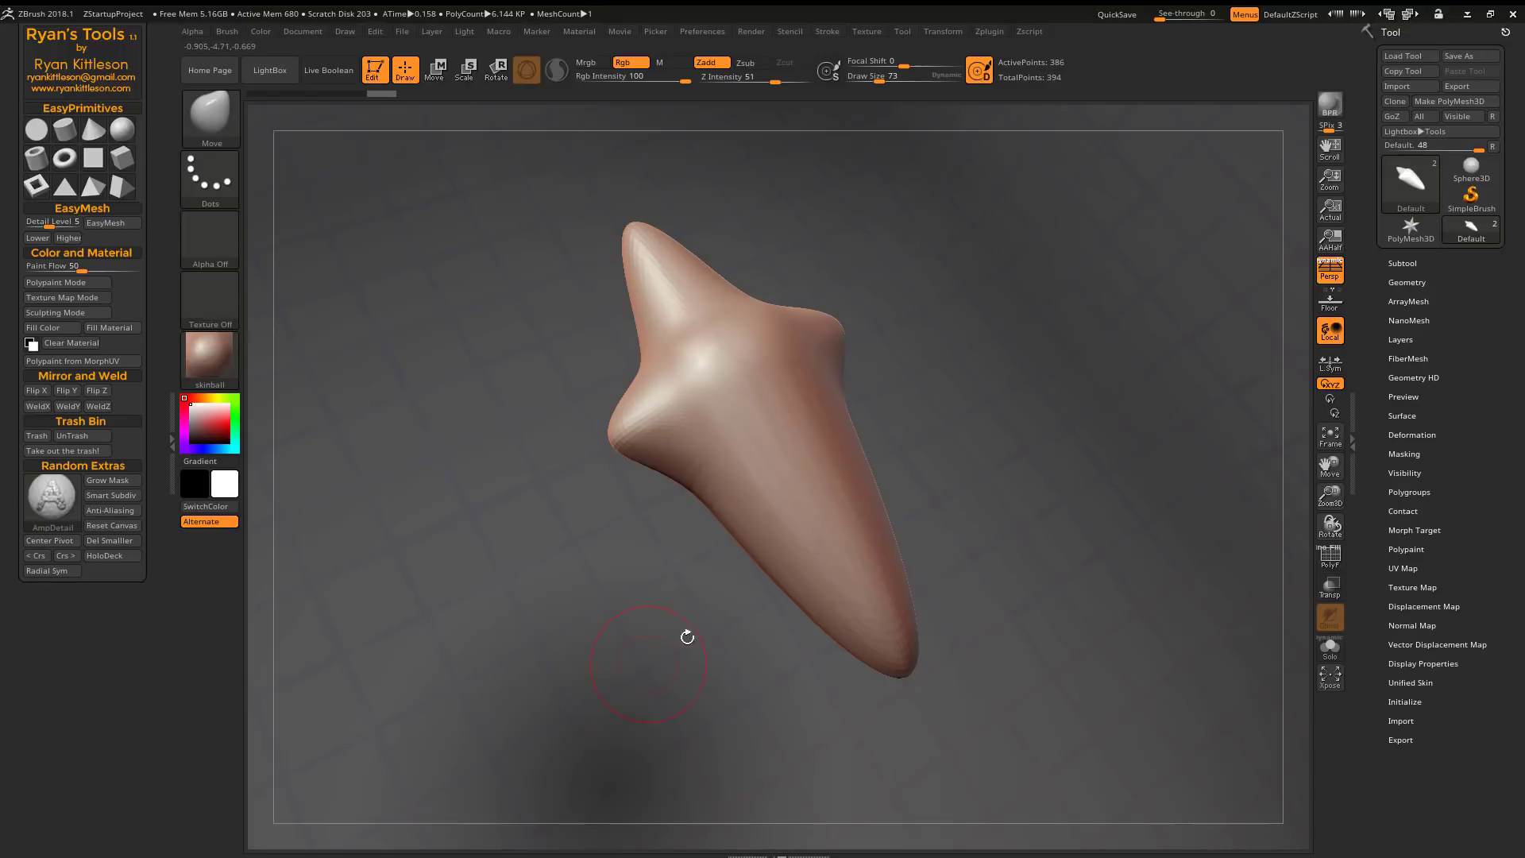
drag(964, 446, 969, 319)
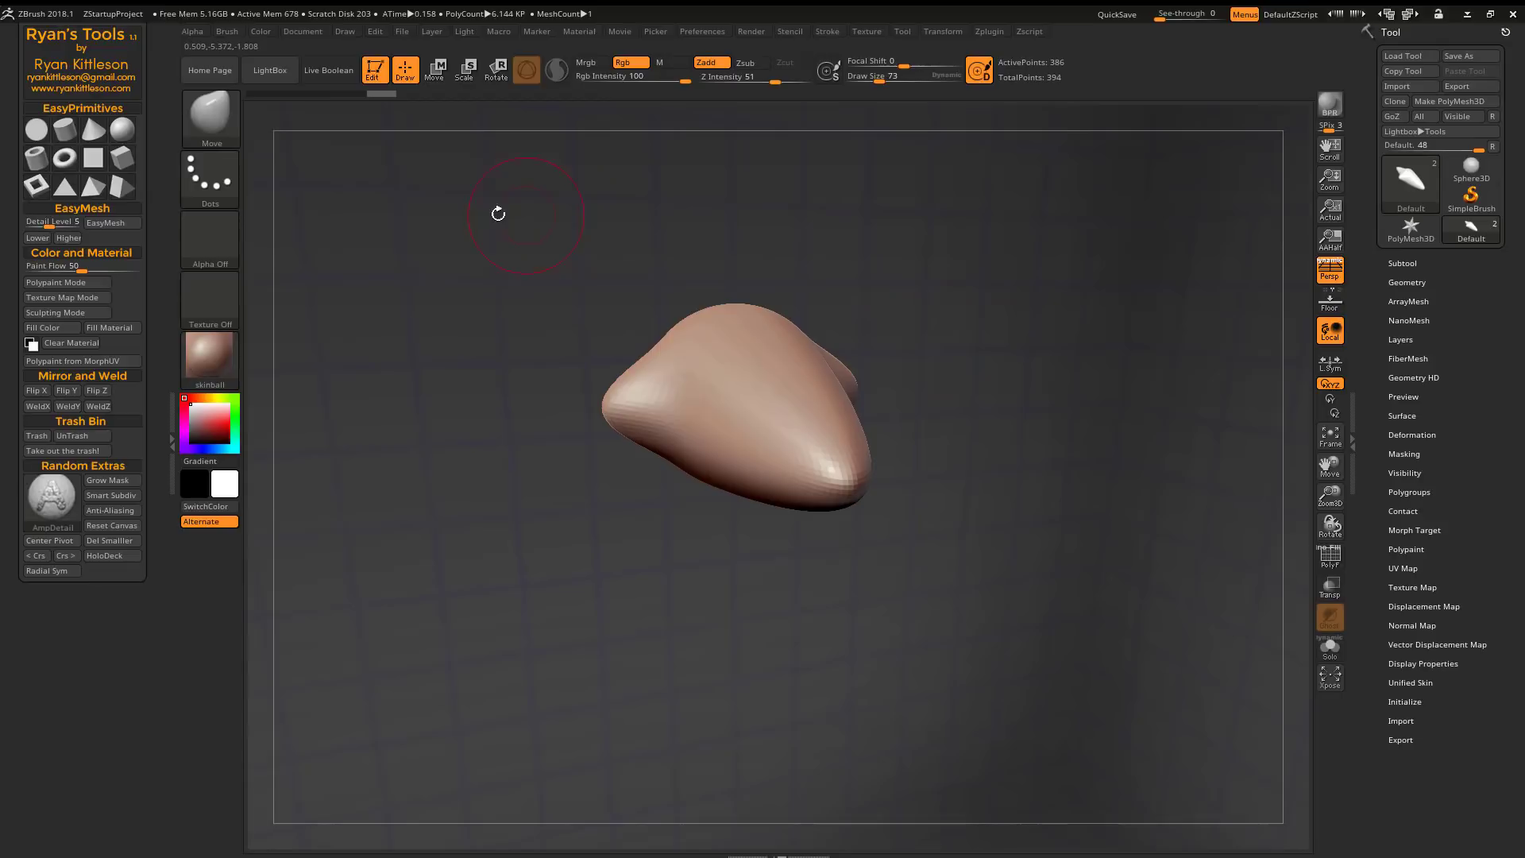
drag(617, 573, 736, 218)
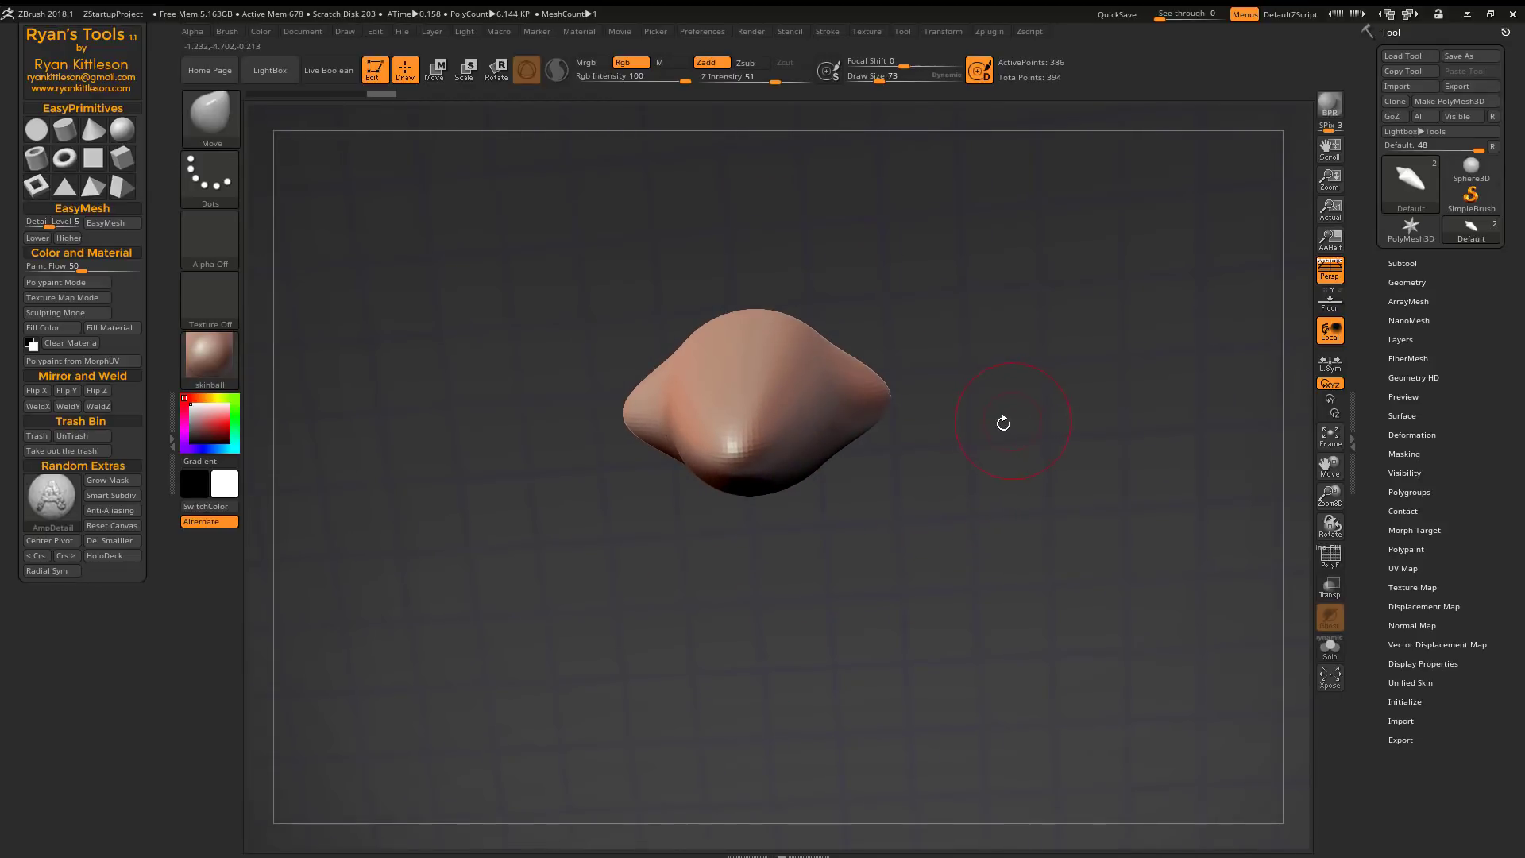
drag(927, 482, 1031, 443)
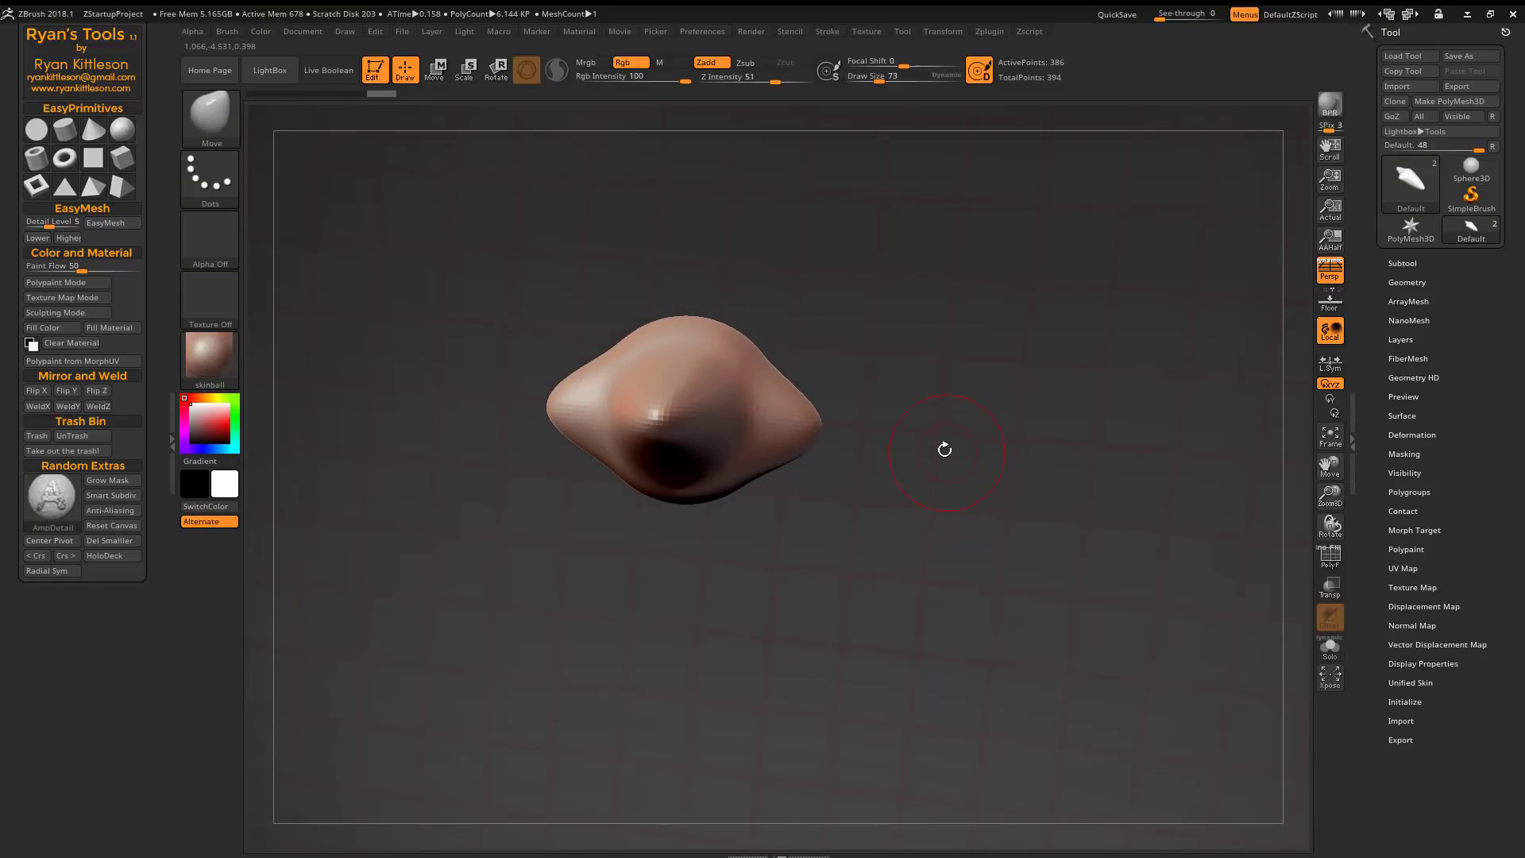
drag(944, 449, 856, 437)
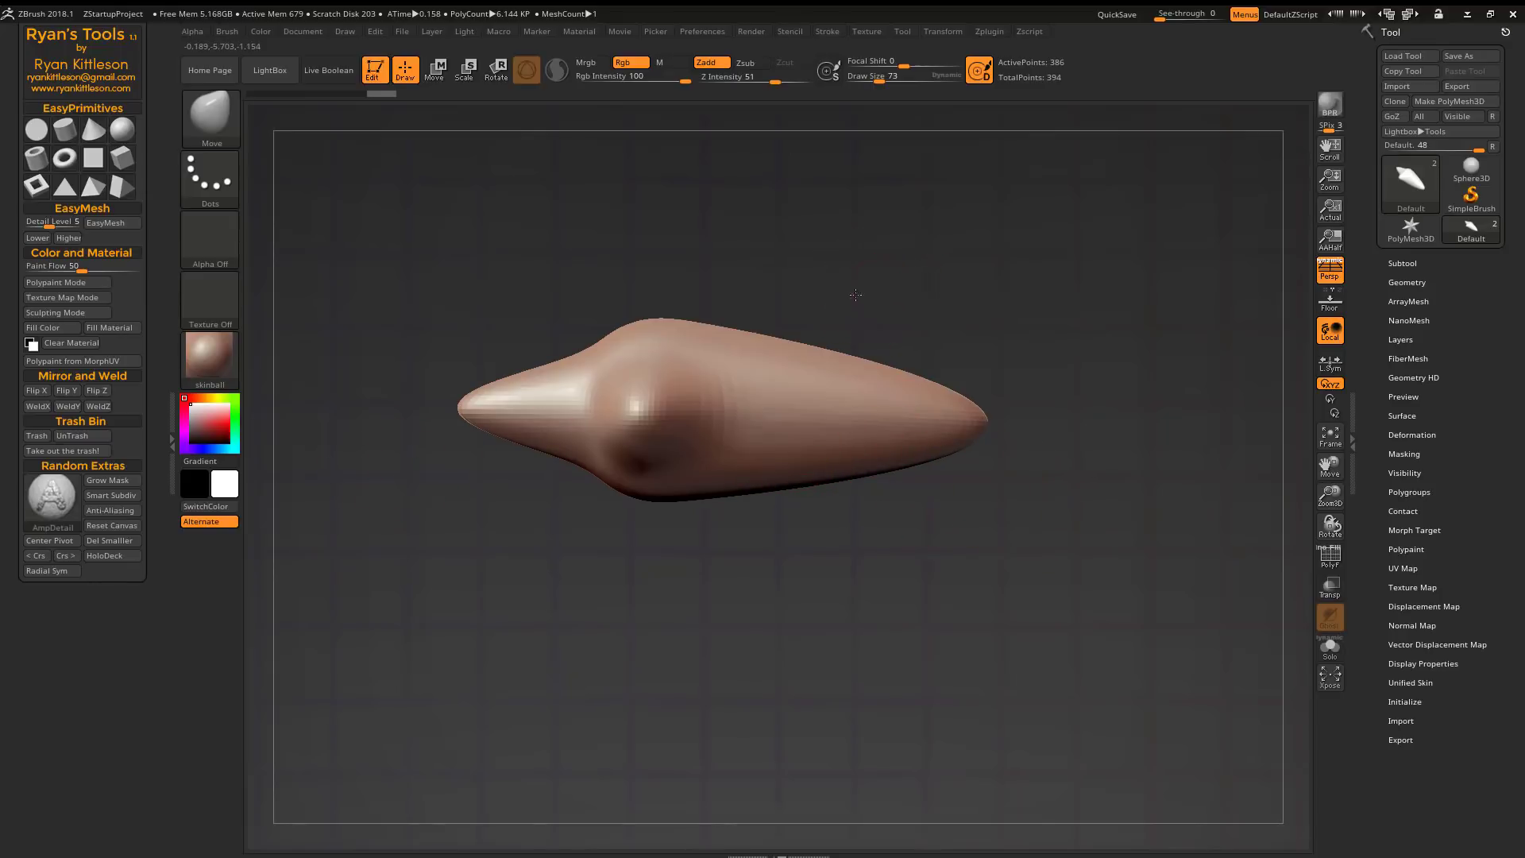
drag(856, 294, 953, 300)
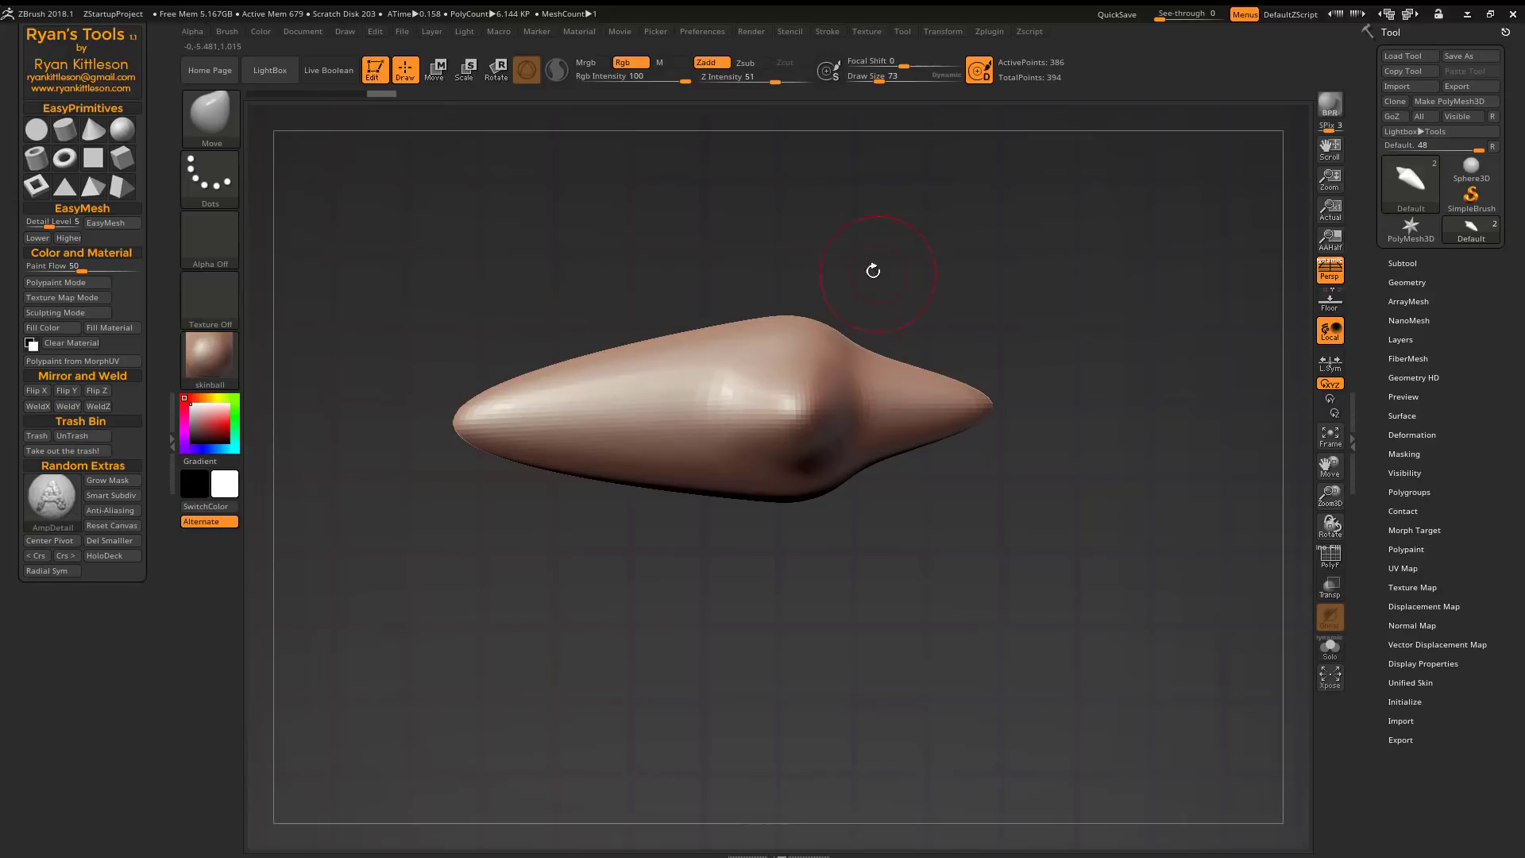
drag(907, 265, 1012, 278)
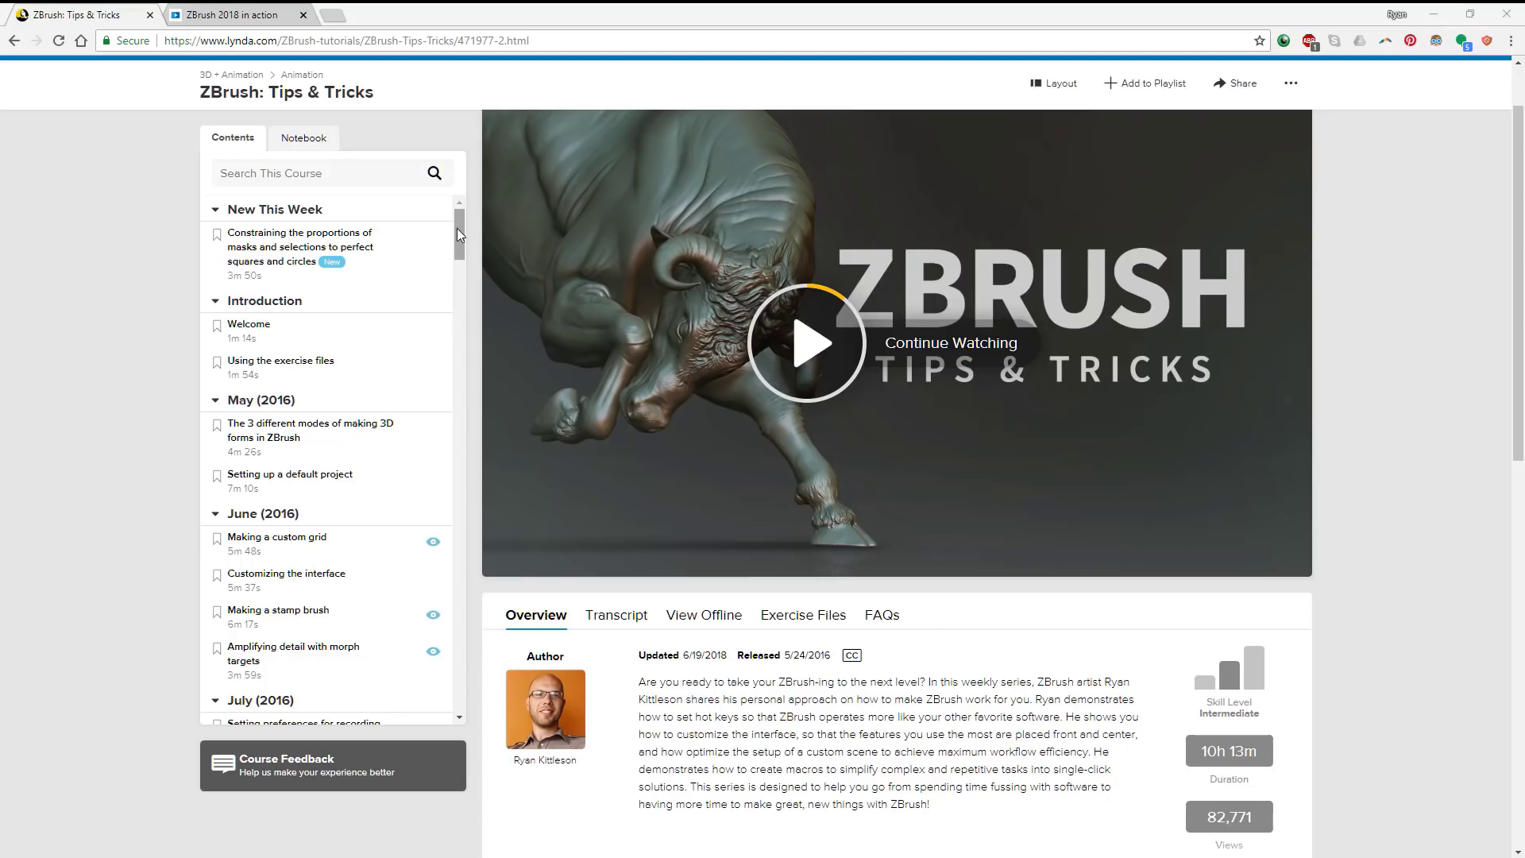
drag(456, 227, 459, 343)
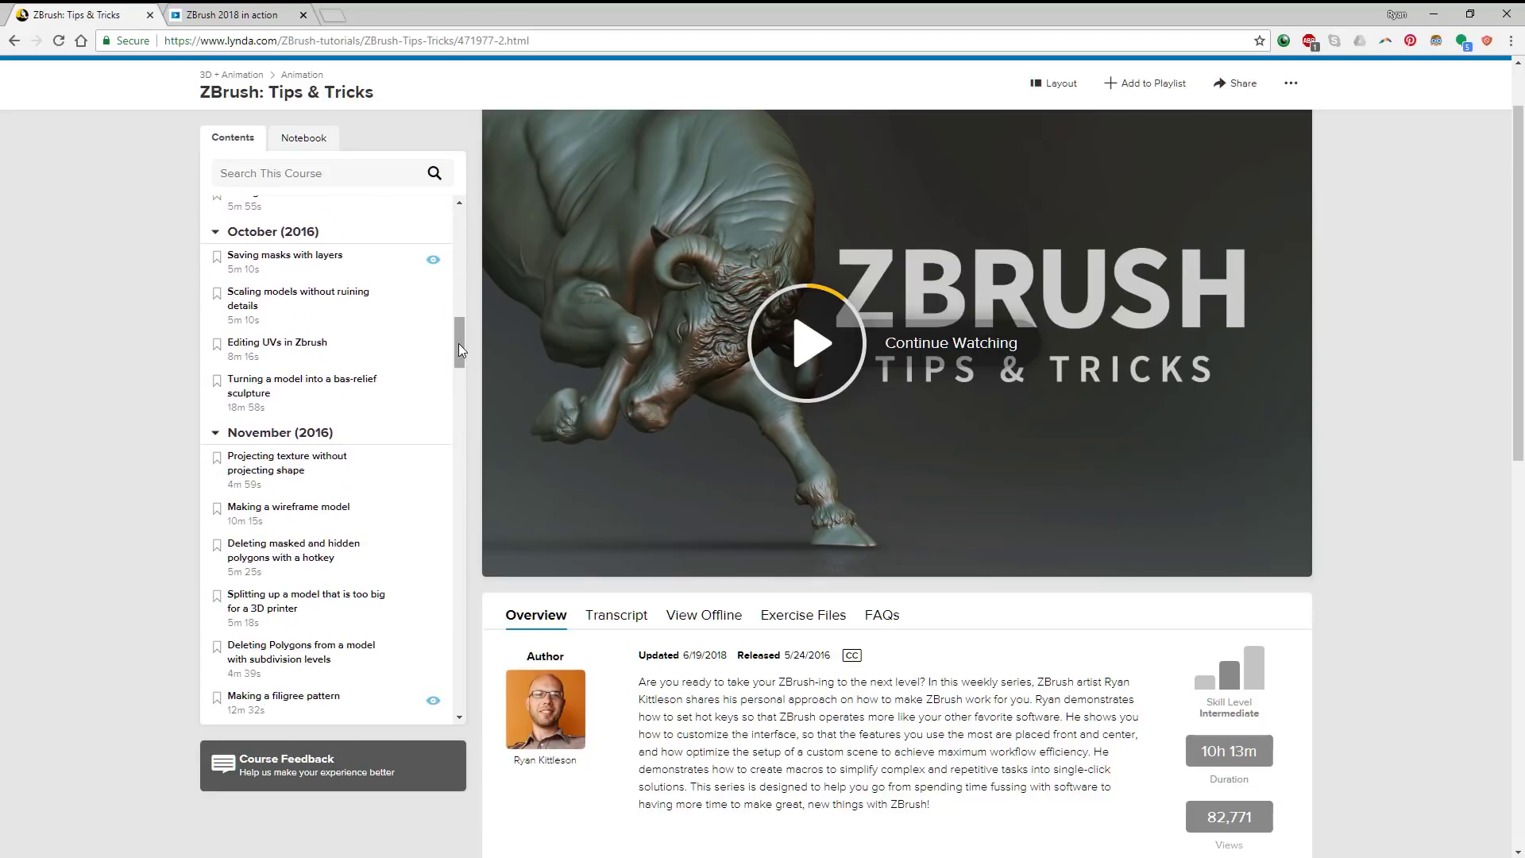
- Switch to the 'ZBrush 2018 in action' tab and pause the course preview video
click(254, 16)
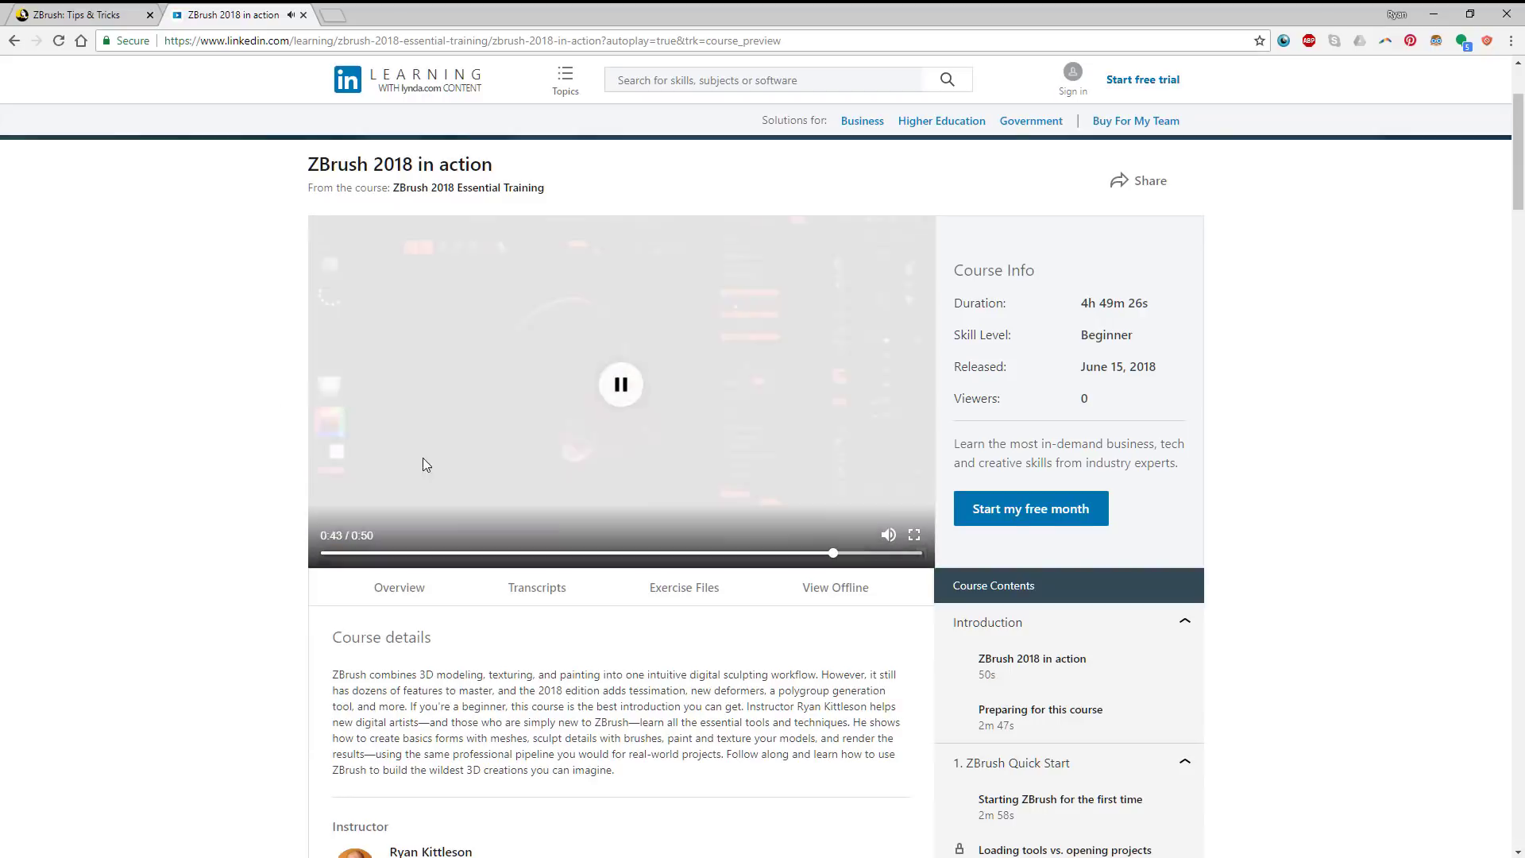
click(623, 389)
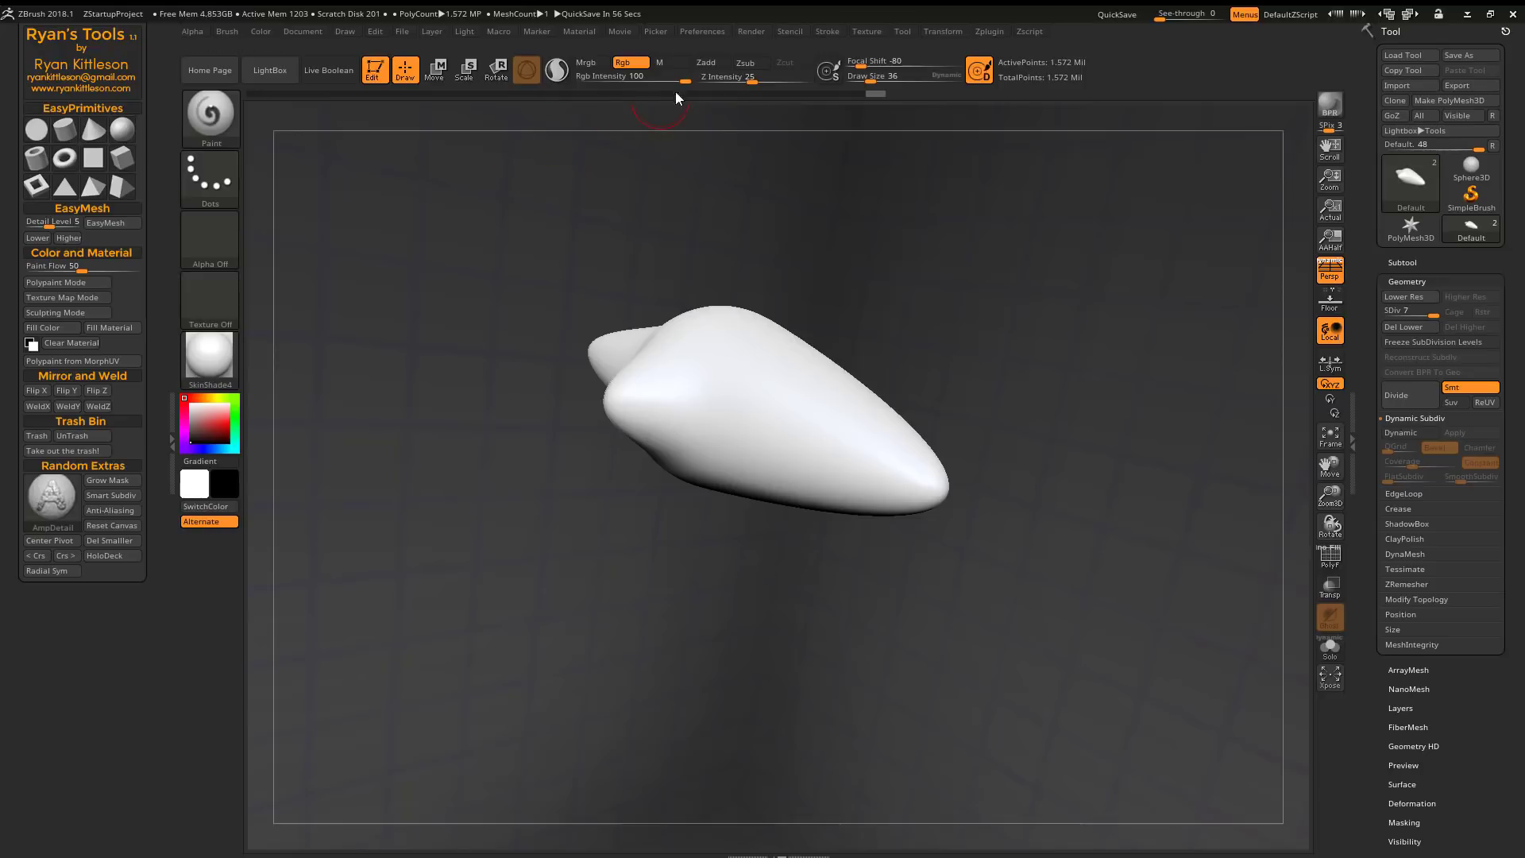
- Enter 0 for Rgb Intensity, which clamps to 1, and paint a test stroke across the mesh
click(636, 76)
text(0)
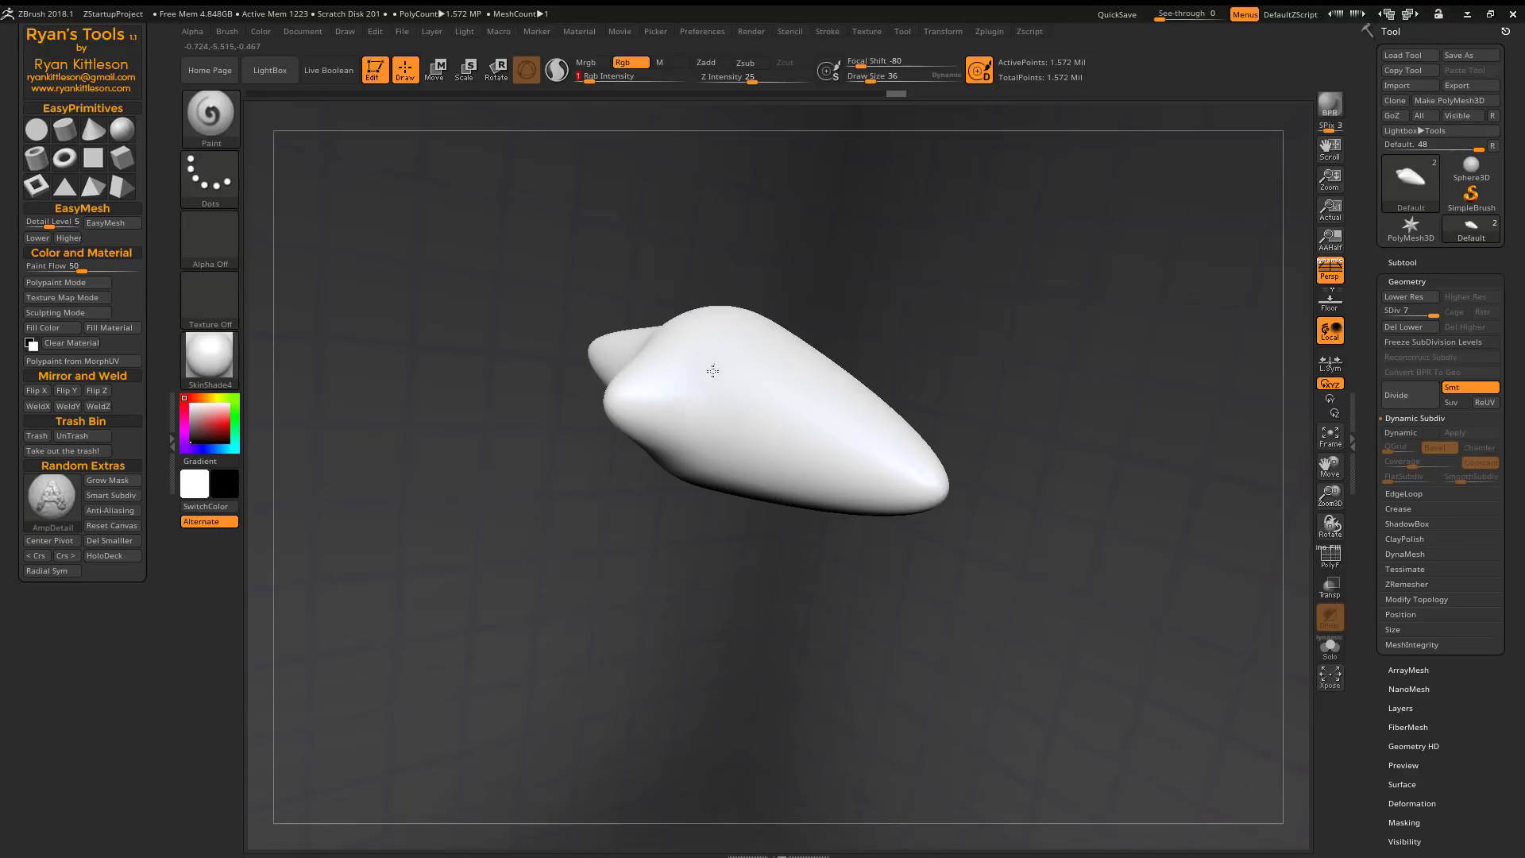
mouse_move(712, 371)
mouse_down()
mouse_move(686, 432)
mouse_move(765, 386)
mouse_move(742, 439)
mouse_move(818, 445)
mouse_up()
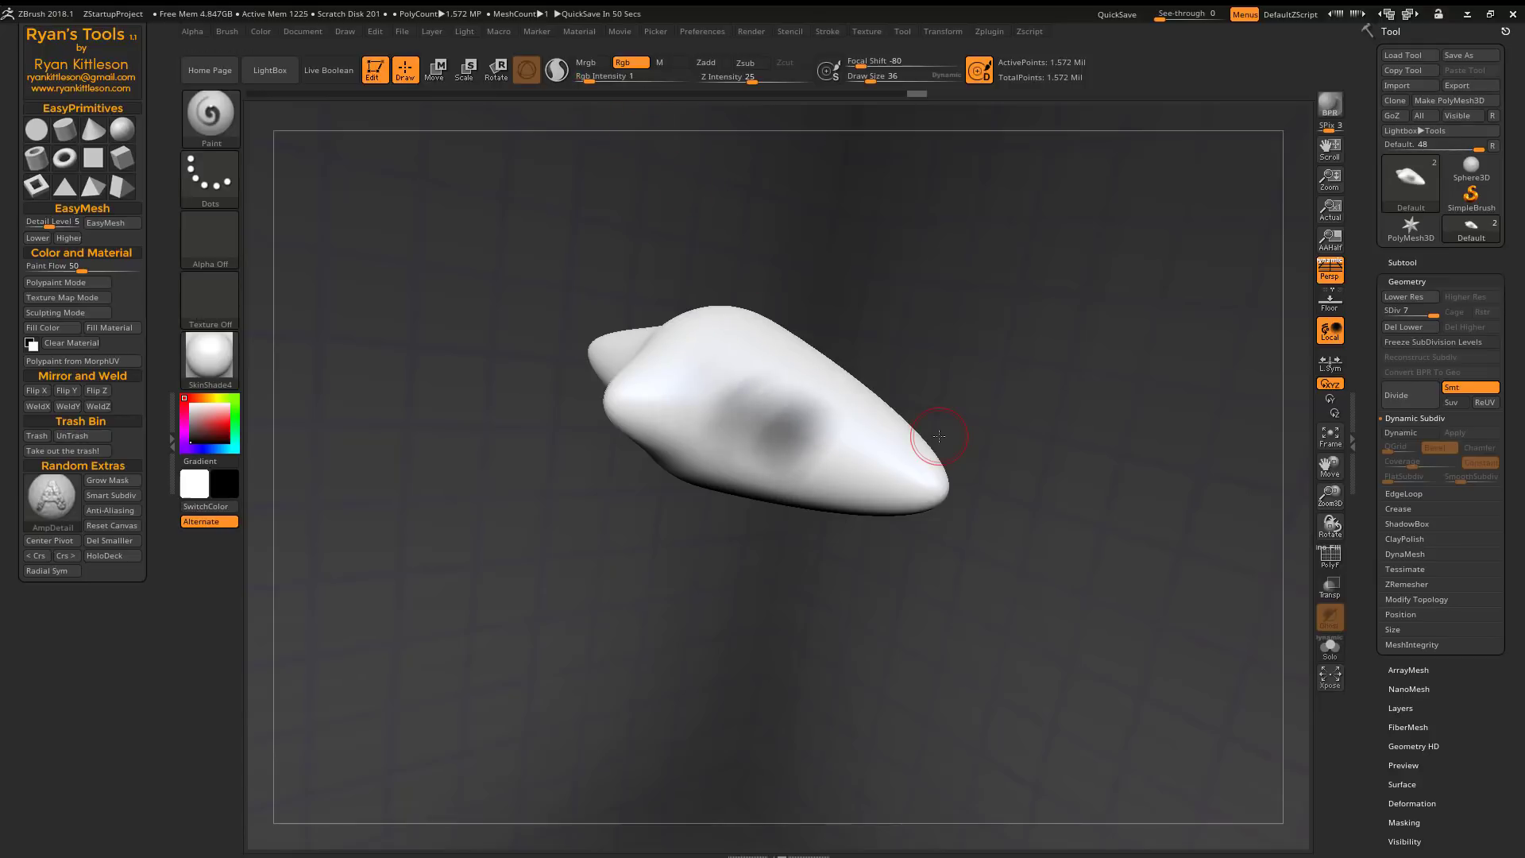
- Compare test paint patches on the mesh at Rgb Intensity 100 and then 42, undoing each
key(ctrl+z)
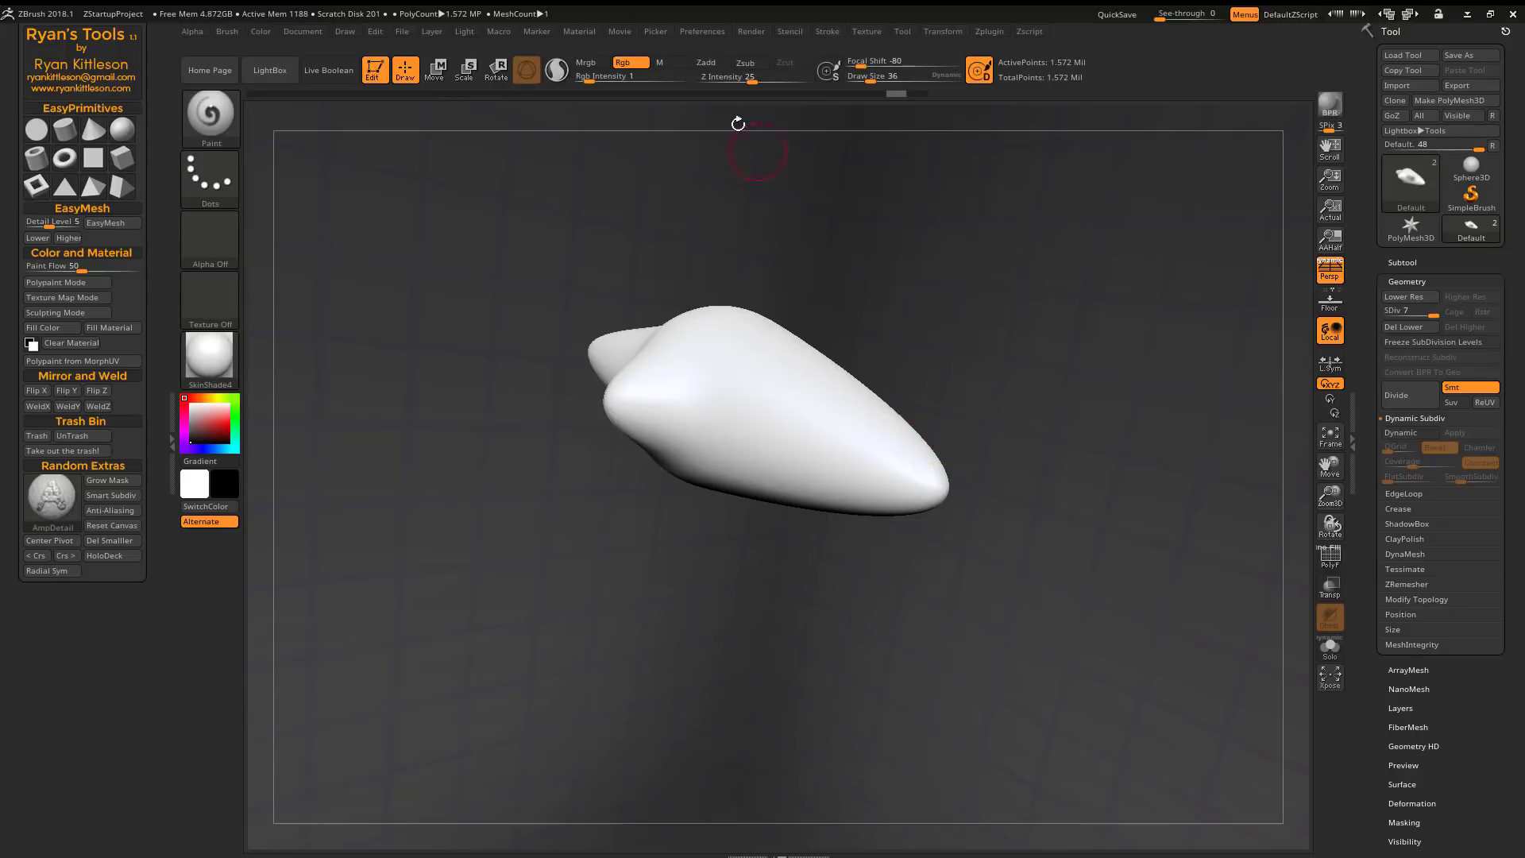
drag(589, 78, 688, 78)
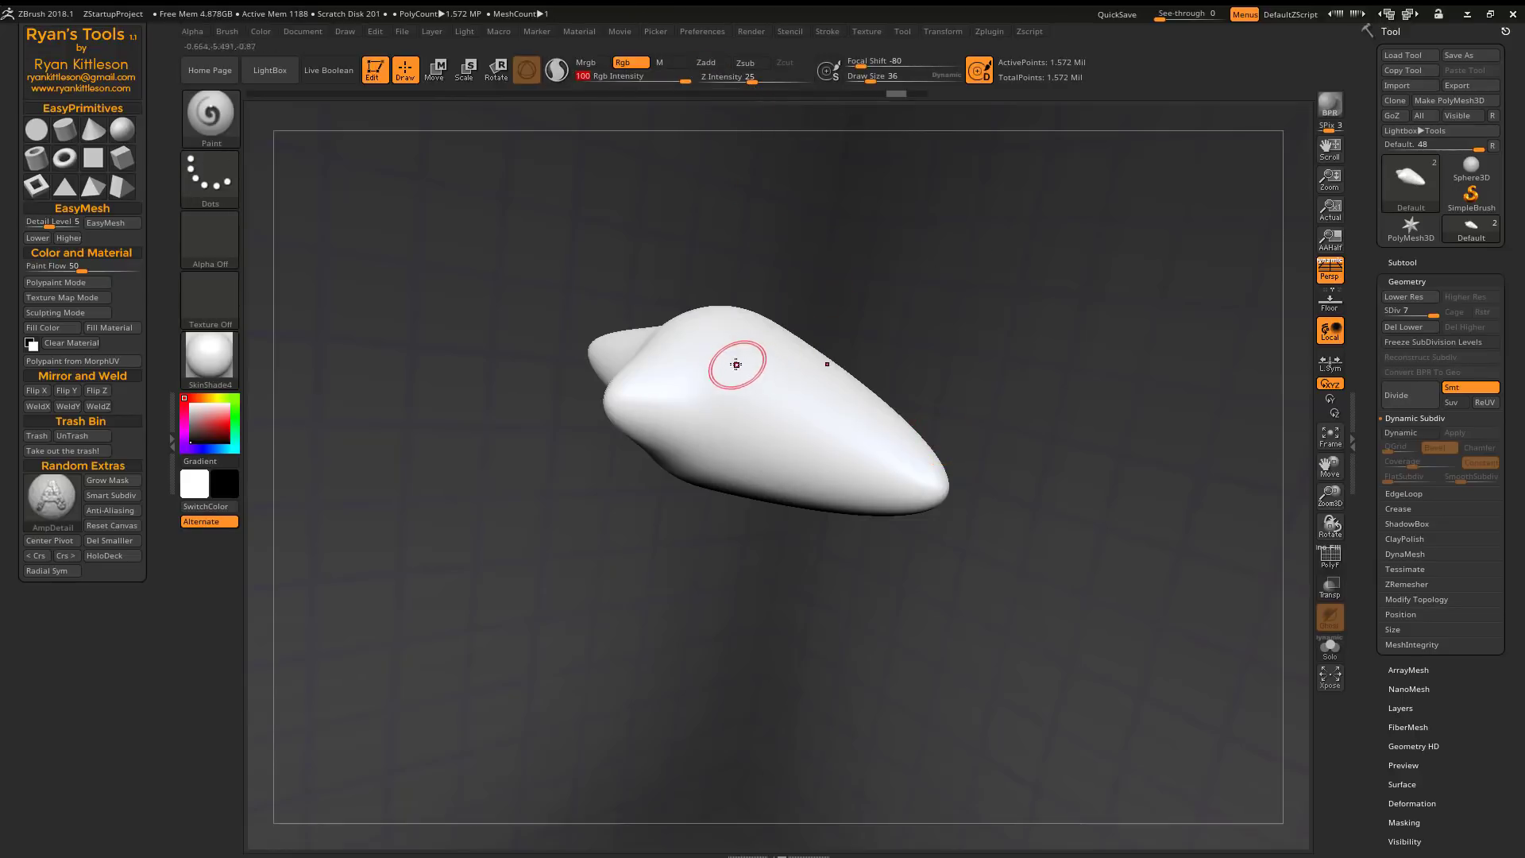
mouse_move(736, 364)
mouse_down()
mouse_move(714, 365)
mouse_move(795, 425)
mouse_up()
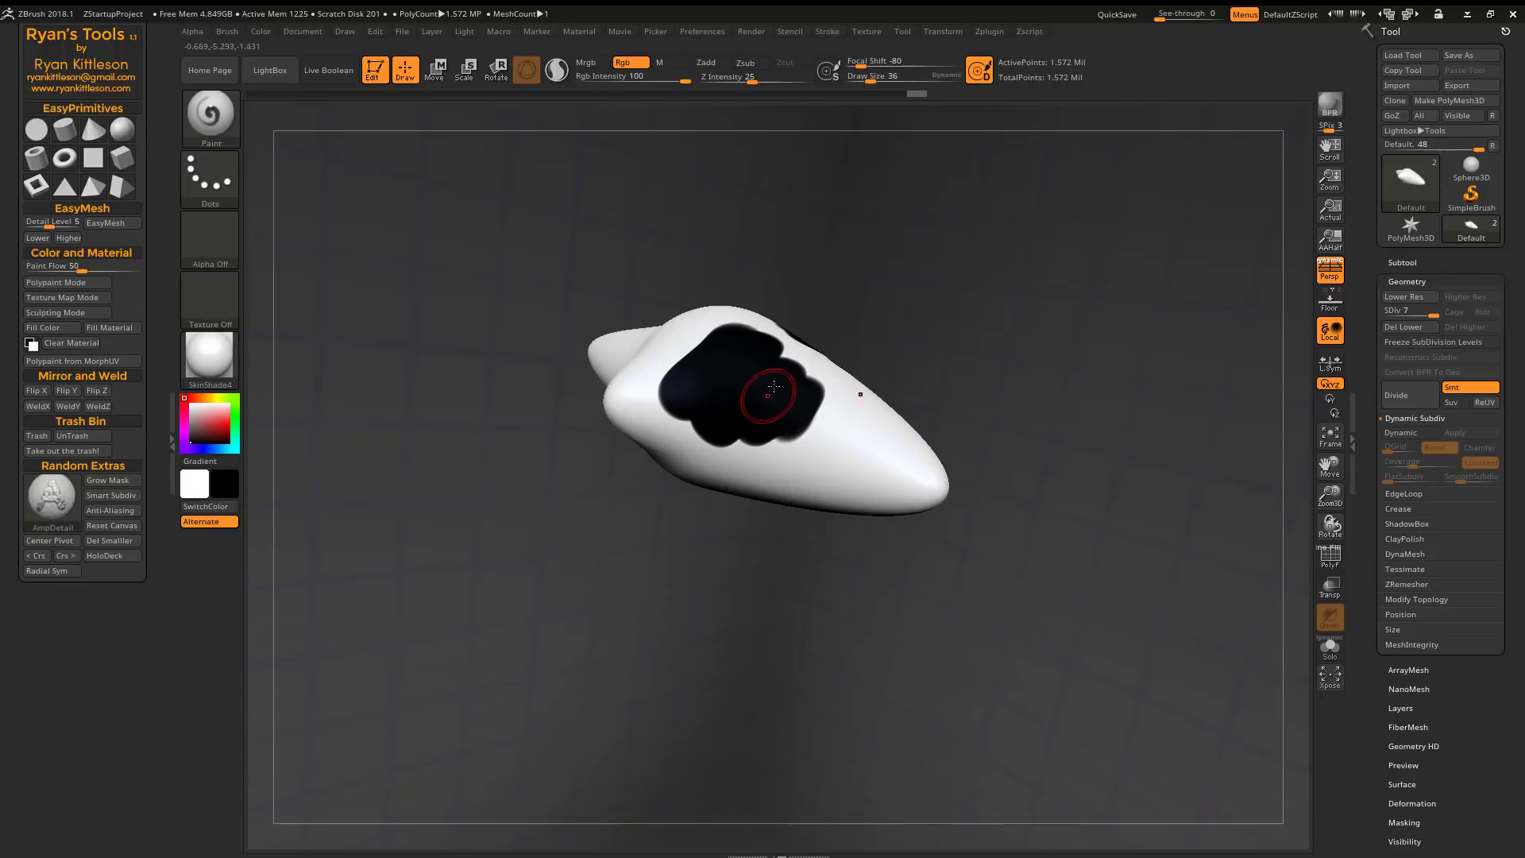
key(ctrl+z)
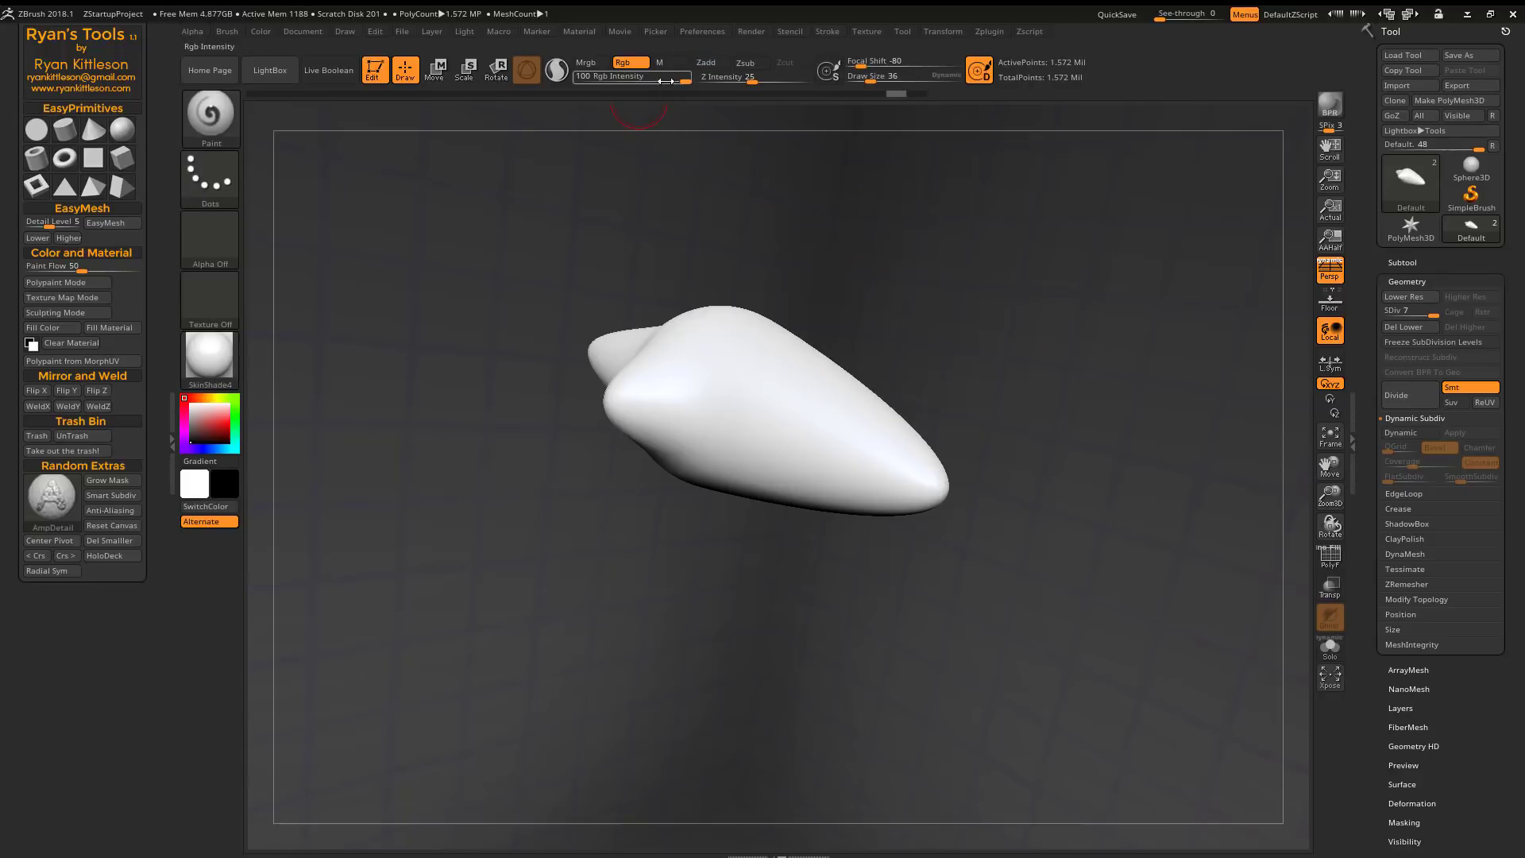
mouse_move(664, 81)
mouse_down()
mouse_move(626, 80)
mouse_move(649, 81)
mouse_up()
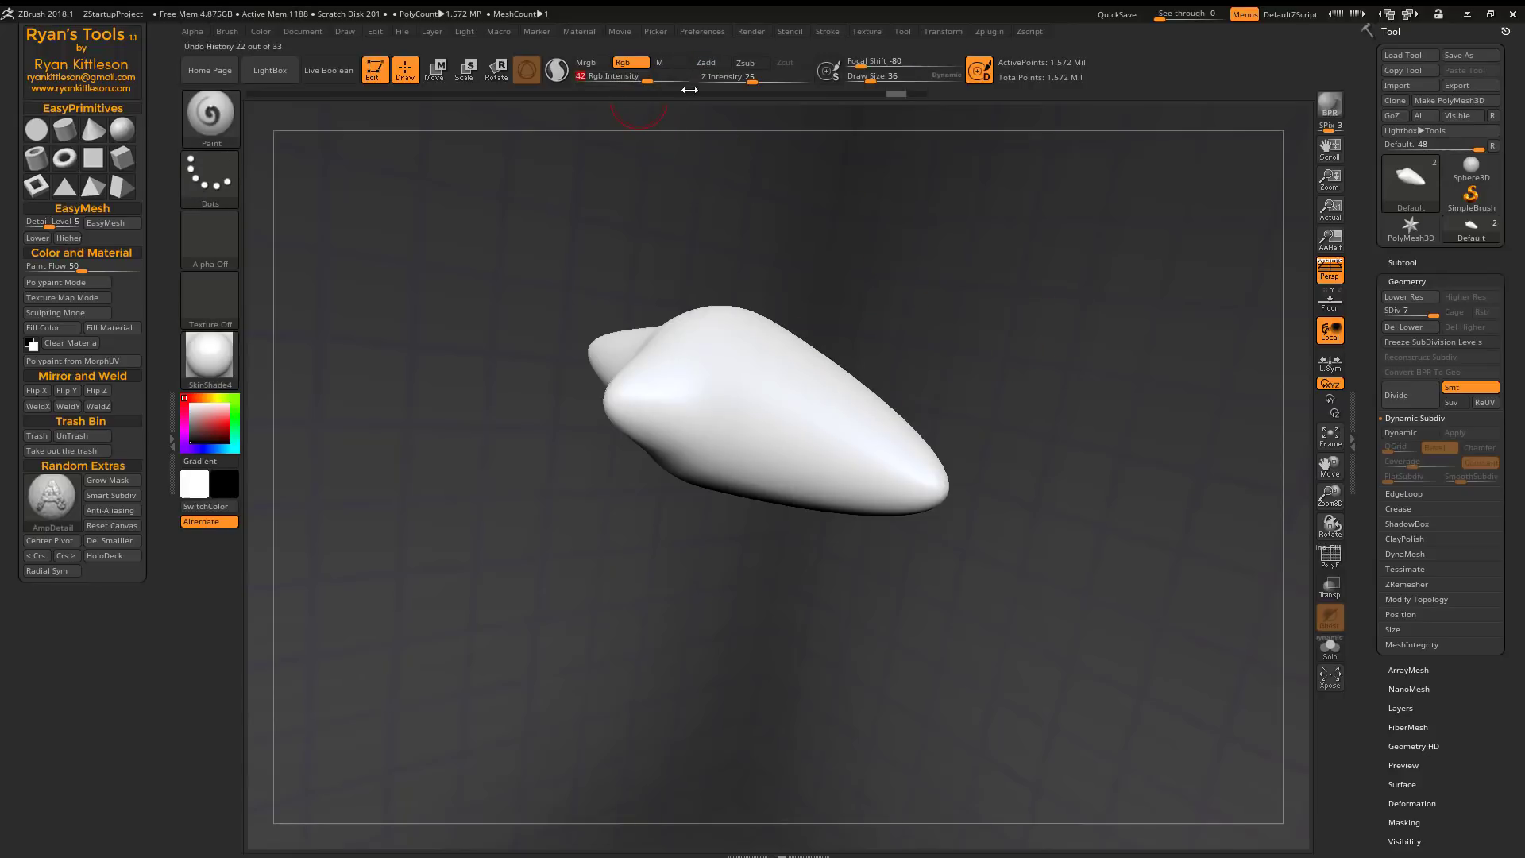
mouse_move(695, 358)
mouse_down()
mouse_move(678, 414)
mouse_move(782, 397)
mouse_up()
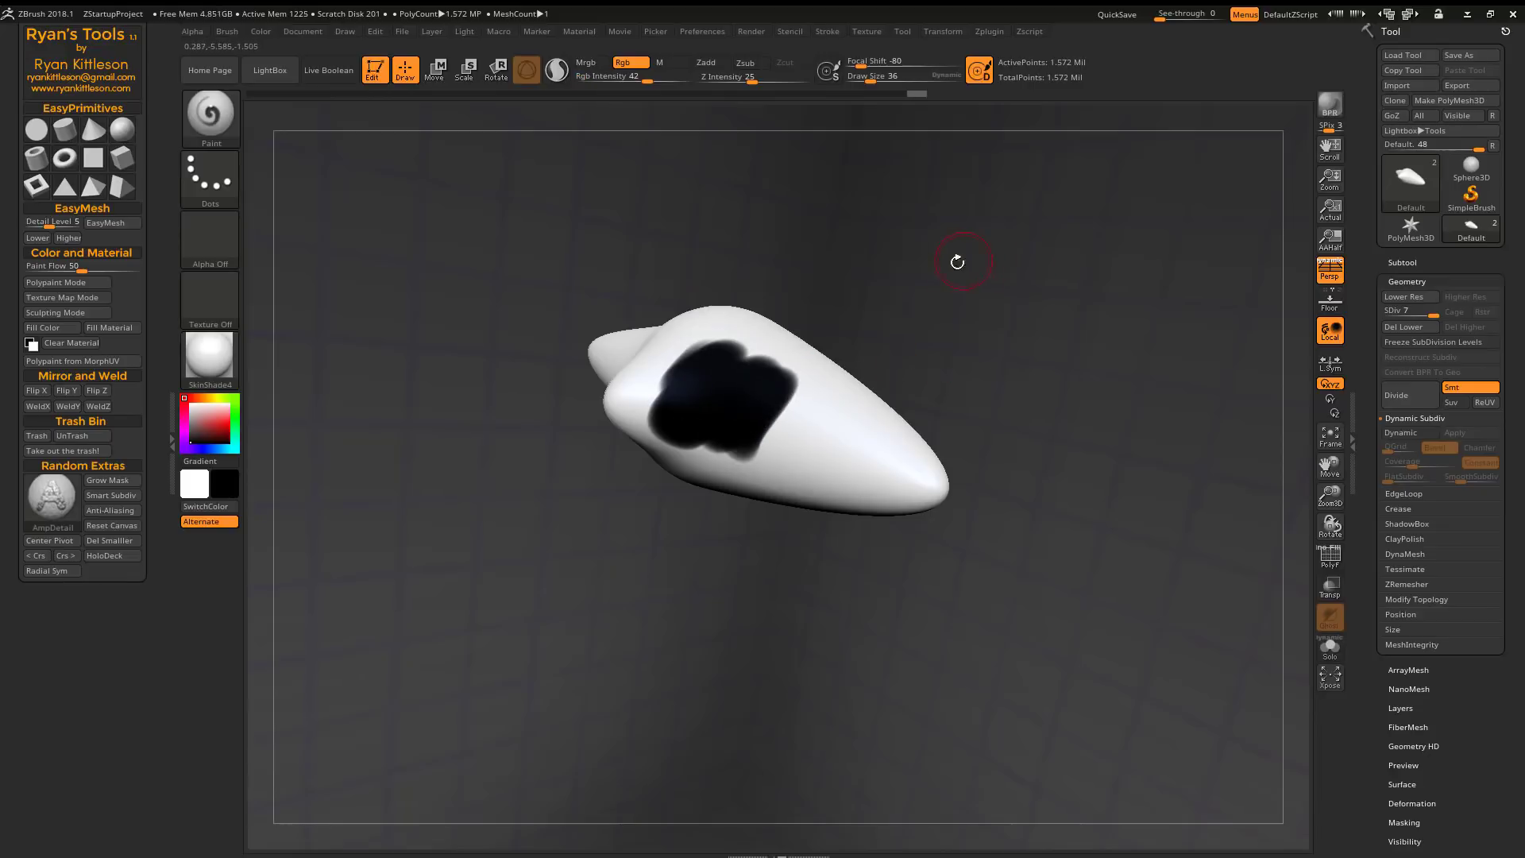
- Repaint the patch at Rgb Intensity 12, then at 1 for a faint gray smudge
key(ctrl+z)
drag(625, 78, 615, 77)
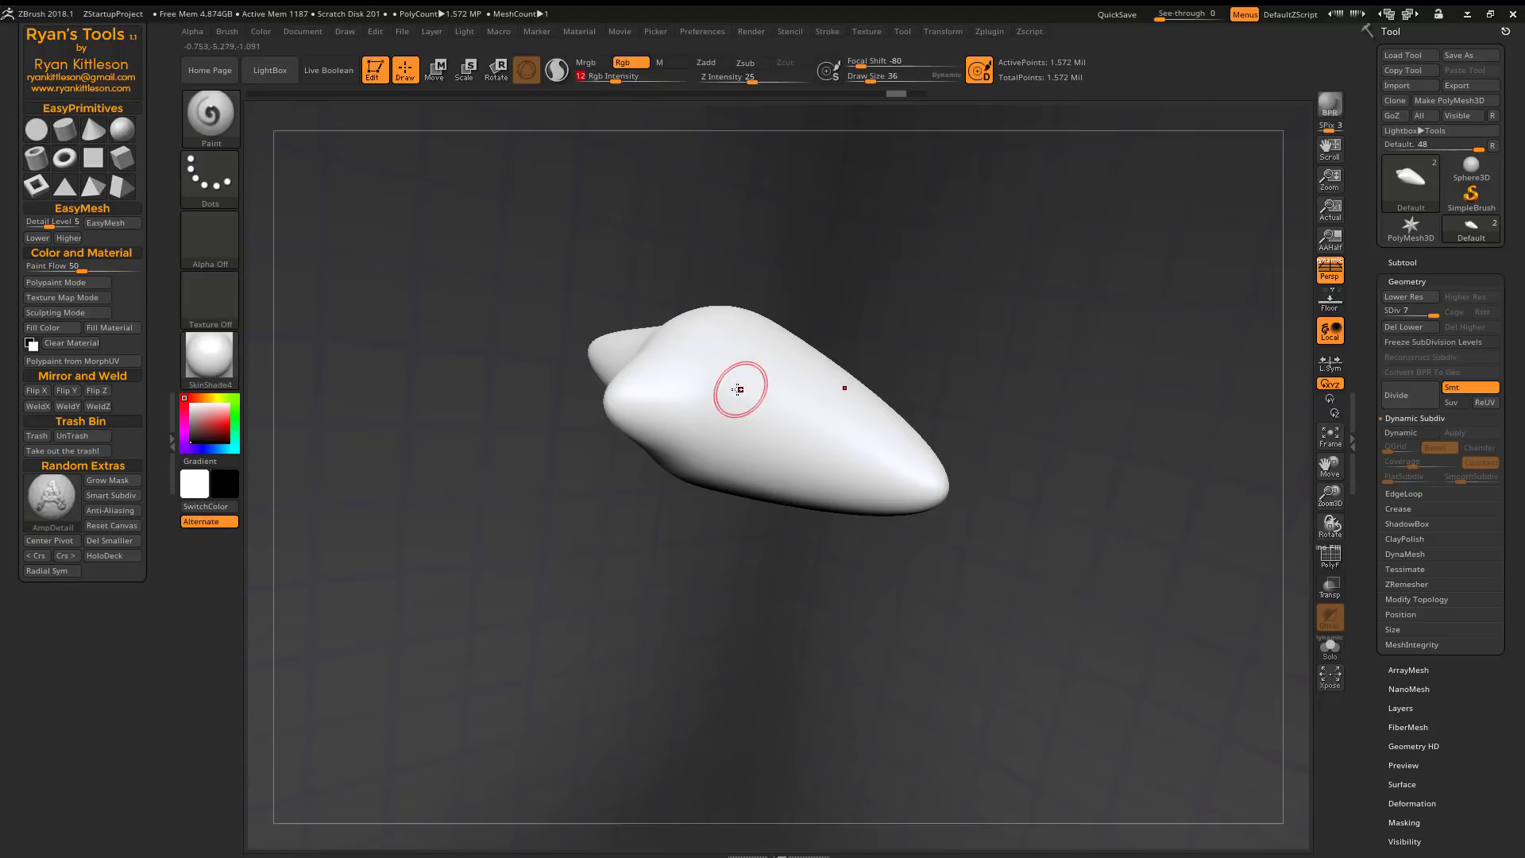
mouse_move(709, 371)
mouse_down()
mouse_move(680, 397)
mouse_move(746, 381)
mouse_move(743, 423)
mouse_move(794, 429)
mouse_up()
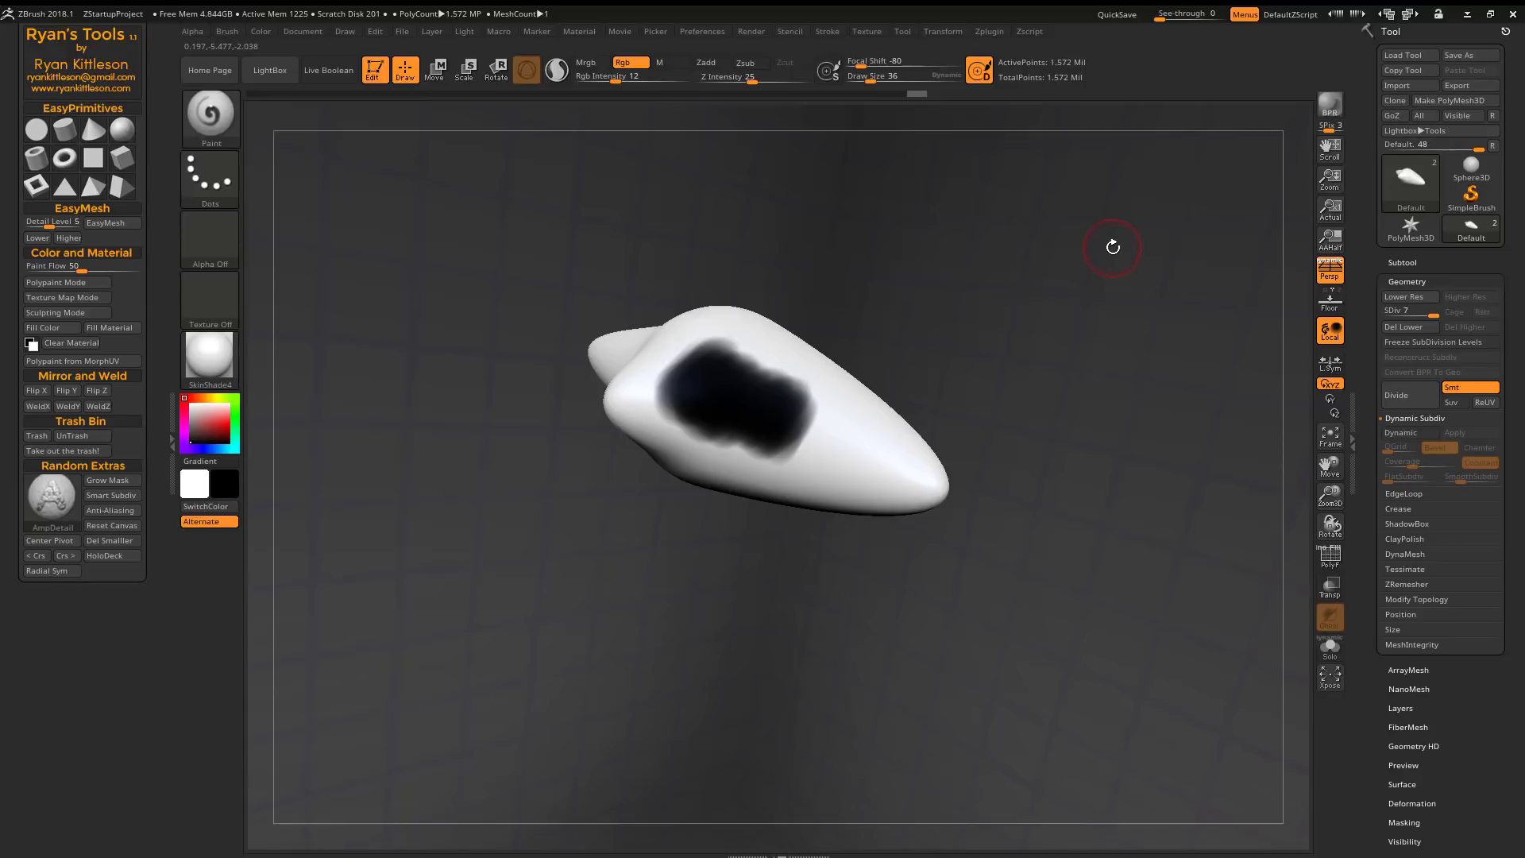
key(ctrl+z)
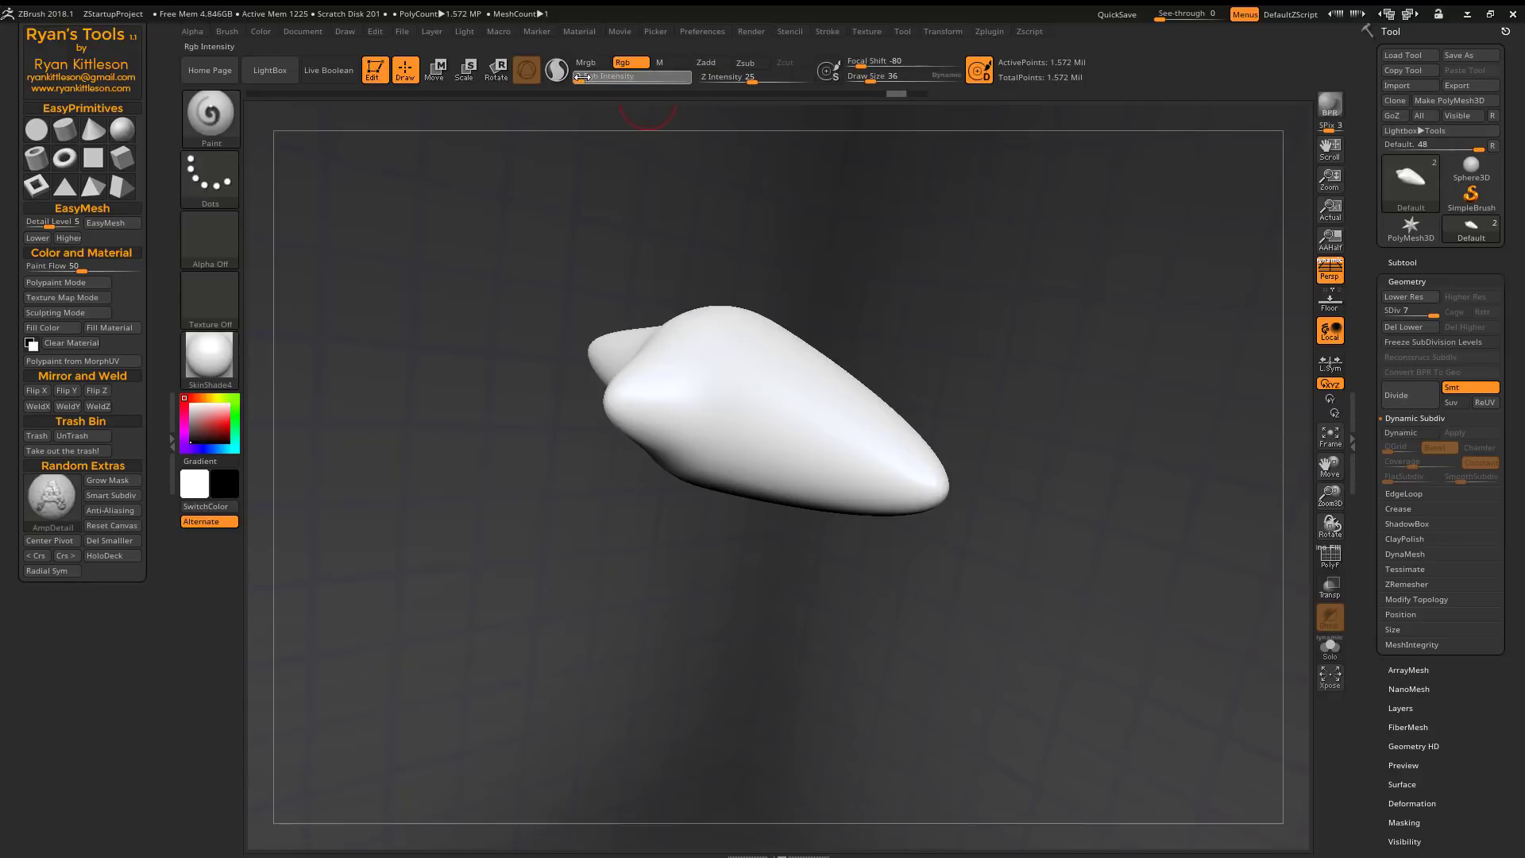
drag(585, 82, 588, 81)
mouse_move(671, 354)
mouse_down()
mouse_move(677, 401)
mouse_move(737, 377)
mouse_move(717, 429)
mouse_move(756, 420)
mouse_move(800, 446)
mouse_up()
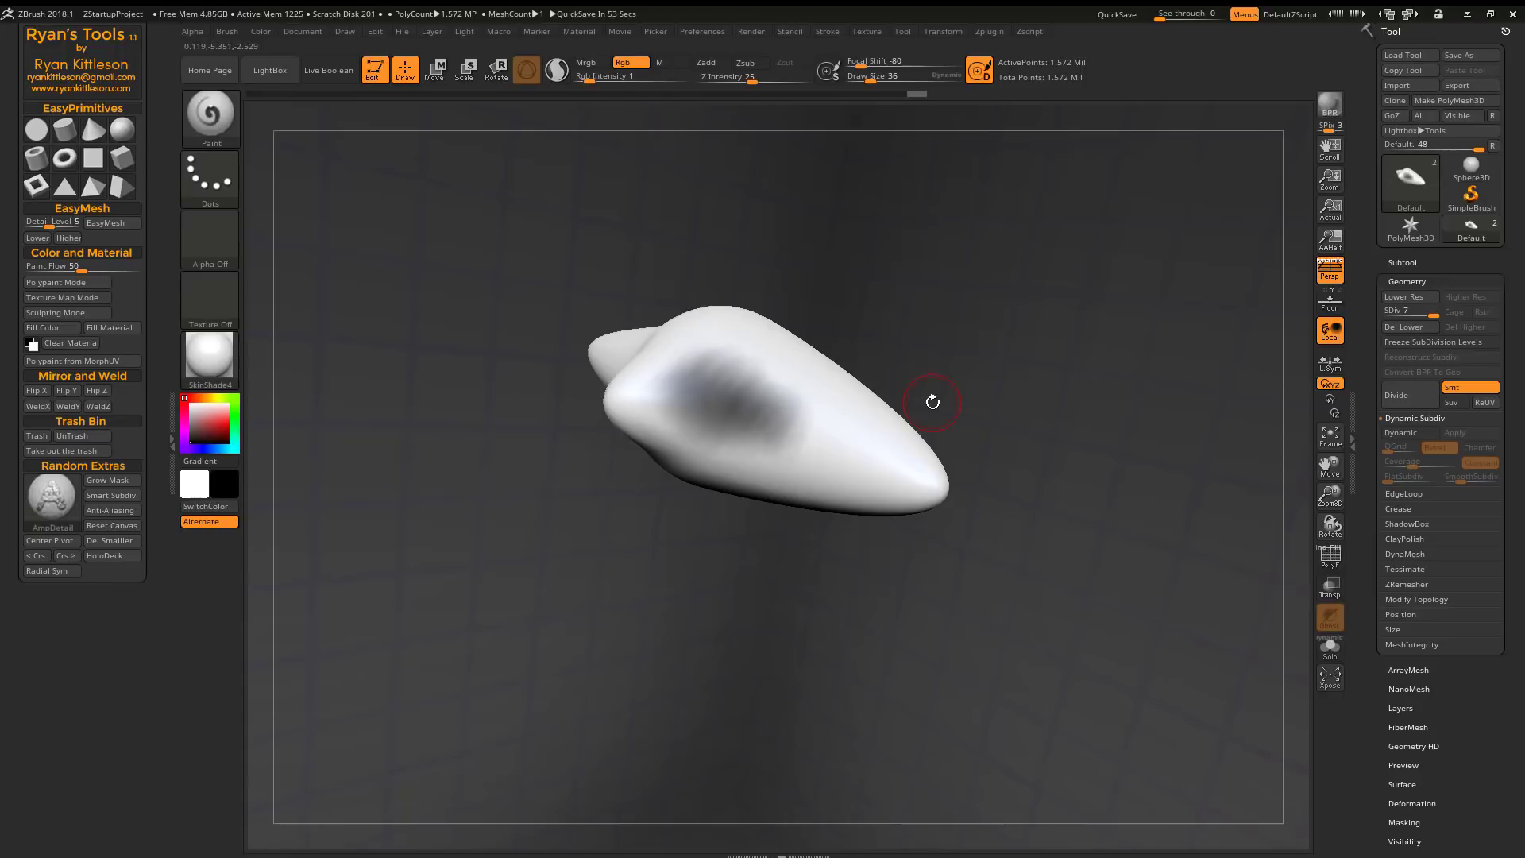
- Enable interface customizing and swap the Rgb Intensity slider for Ryan's Tools' Paint Flow slider
click(703, 31)
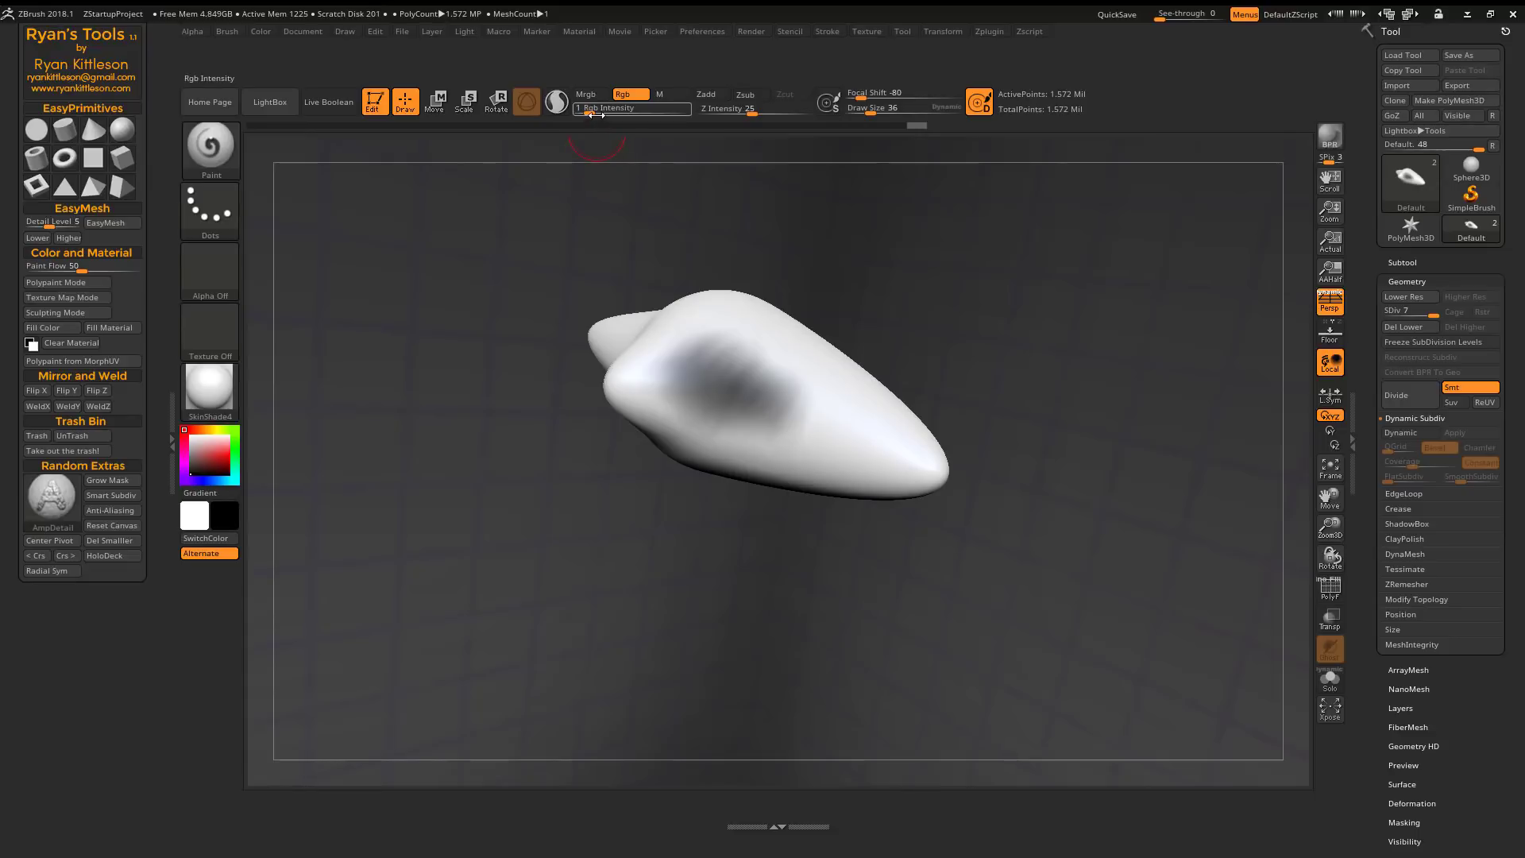
key(ctrl)
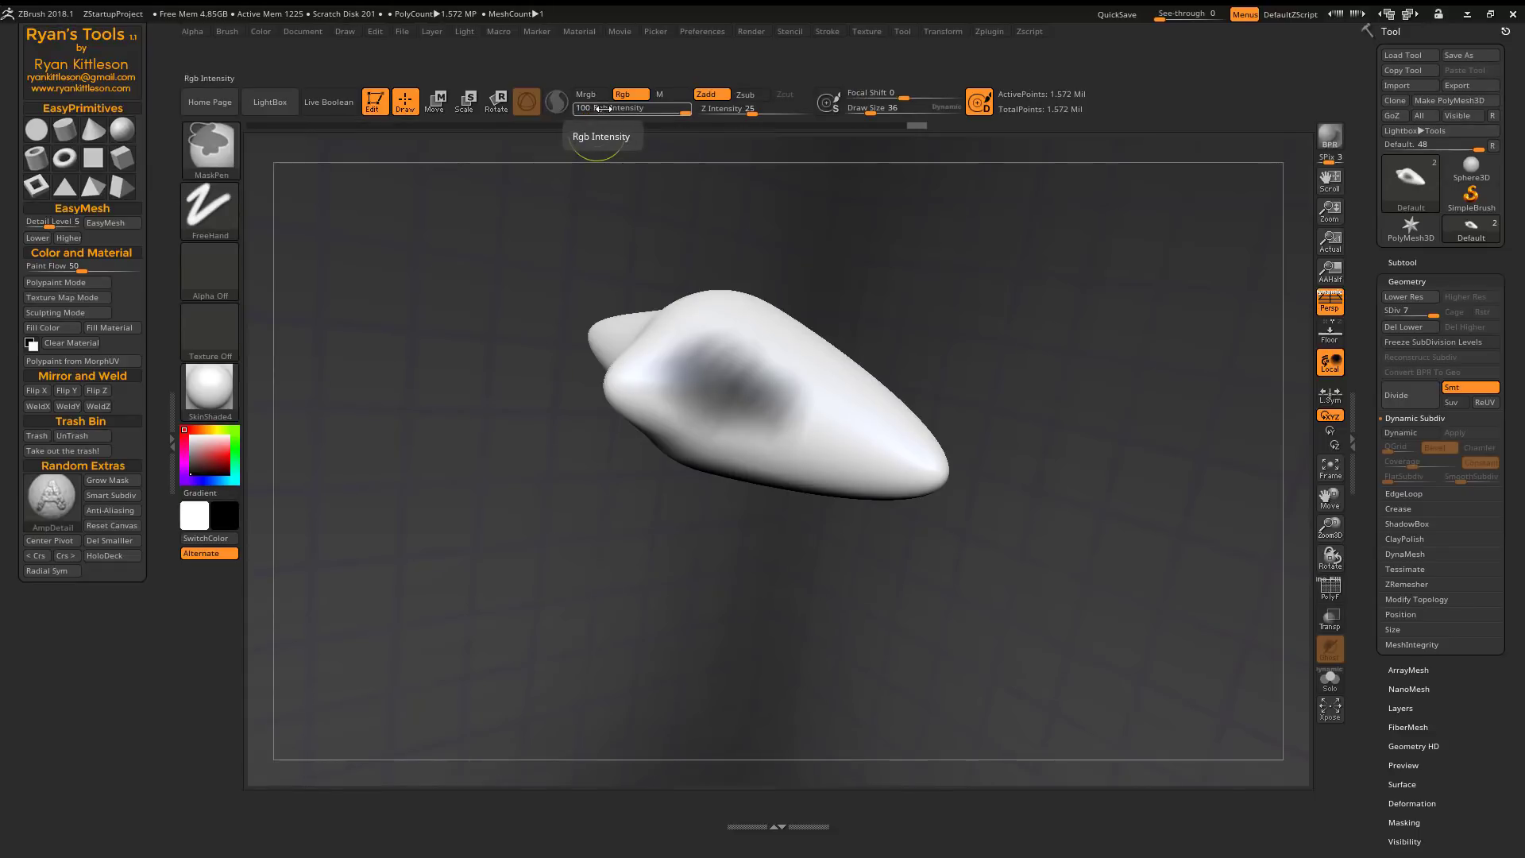
ctrl+alt+drag(596, 108, 509, 333)
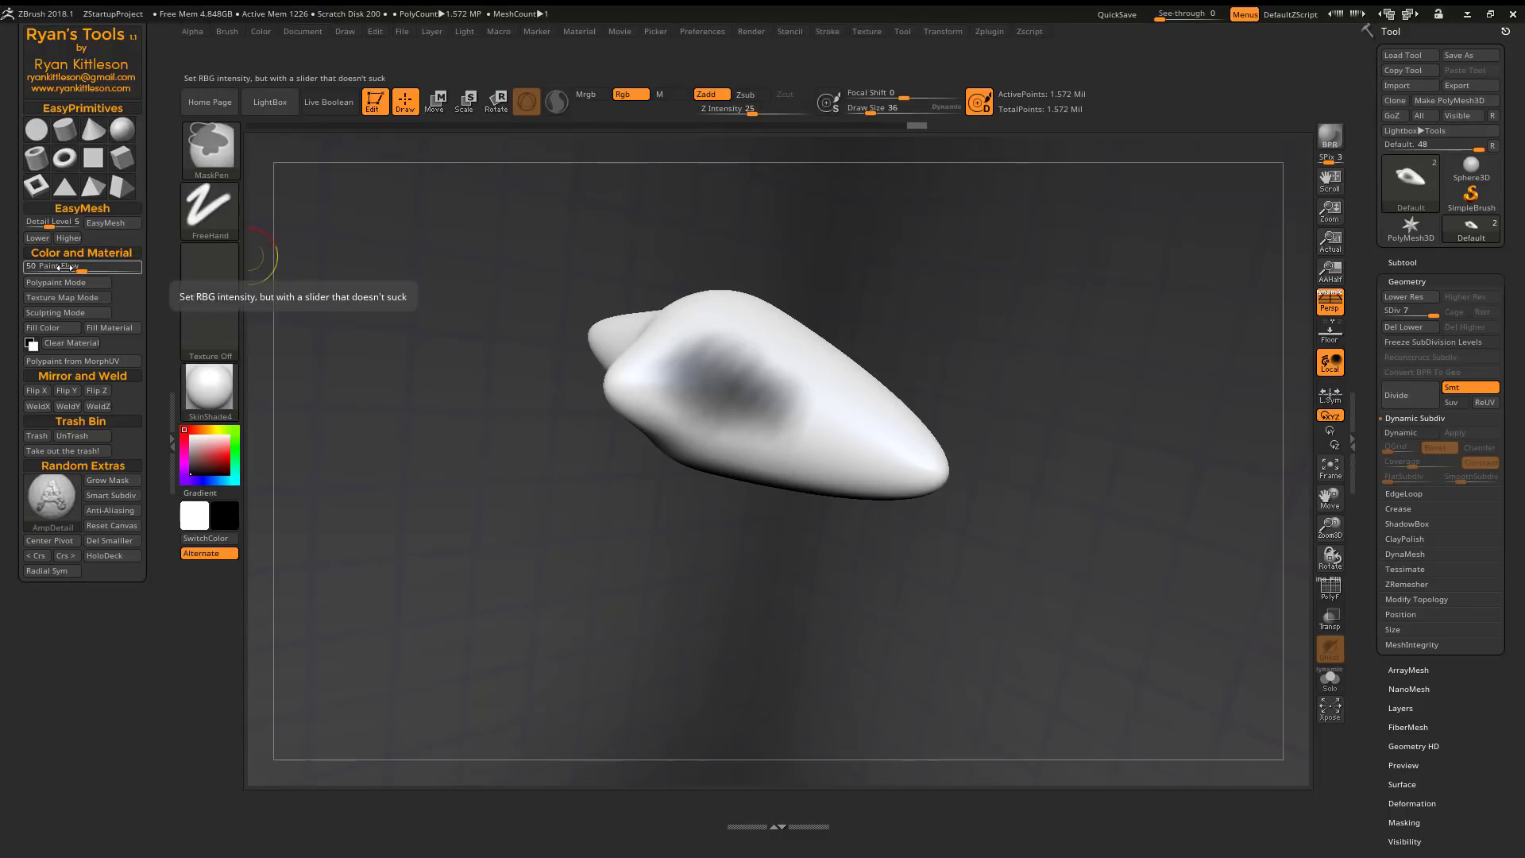
mouse_move(69, 266)
ctrl+alt+mouse_down()
mouse_move(184, 268)
mouse_move(559, 112)
mouse_move(616, 106)
ctrl+alt+mouse_up()
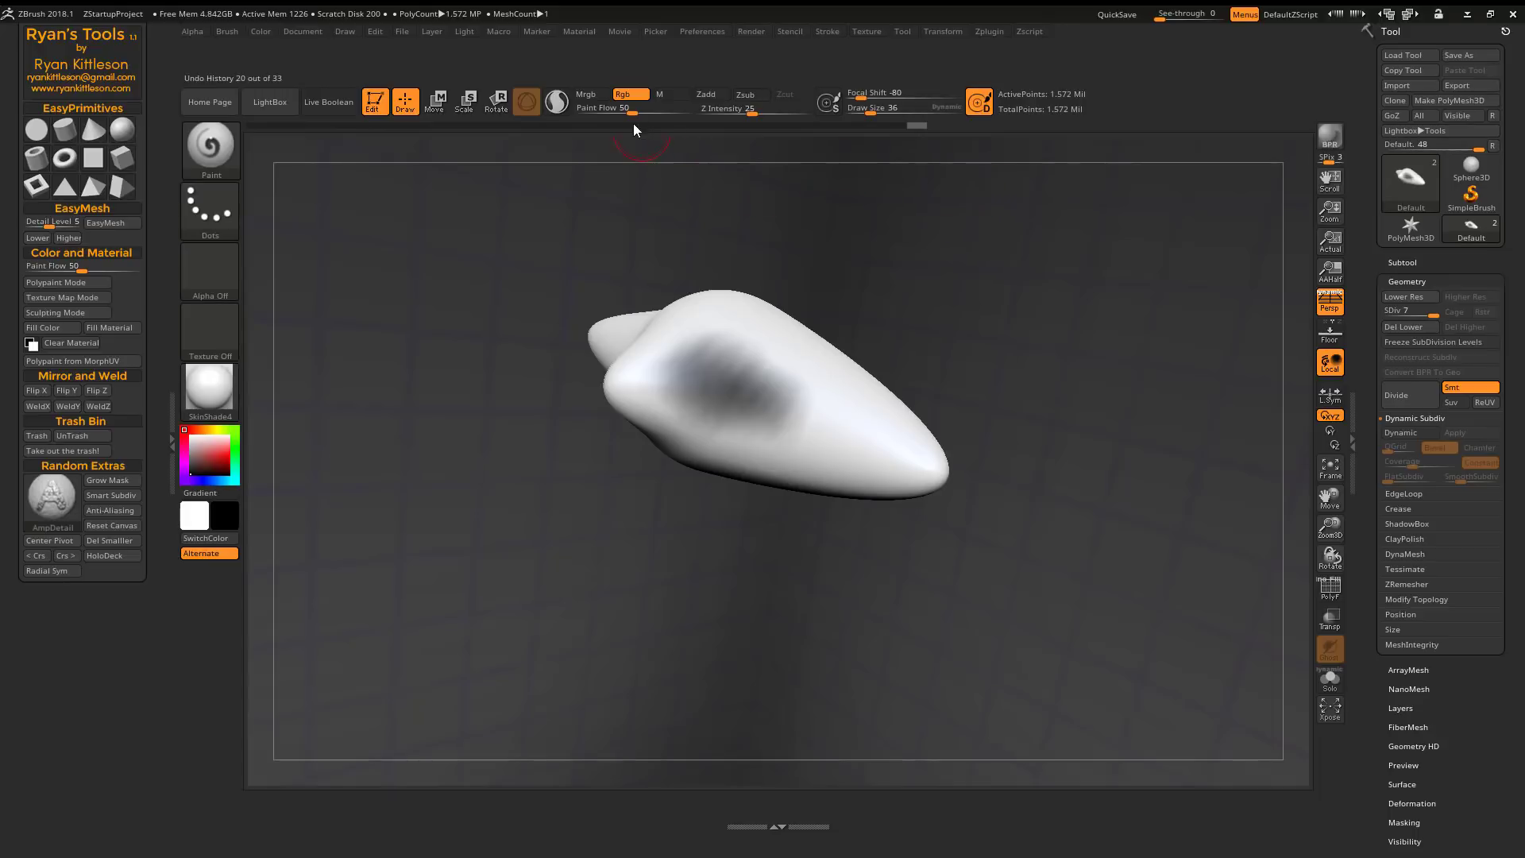
- Lower Paint Flow to 1, enlarge the brush, and paint soft strokes down the mesh's centre
drag(631, 112, 570, 114)
key(bracketright)
key(bracketright)
key(bracketright)
key(bracketright)
key(bracketright)
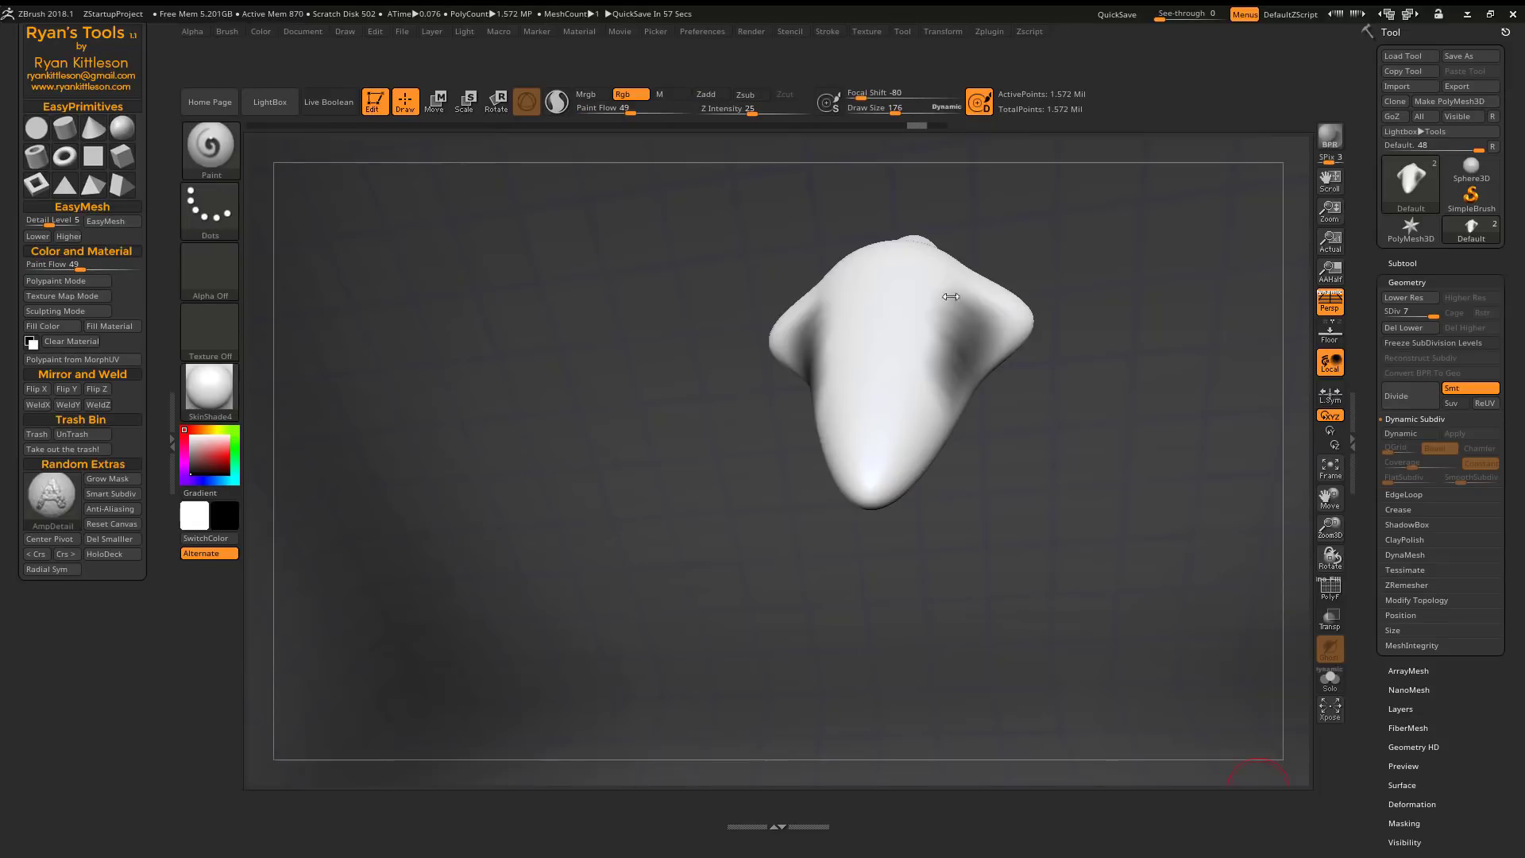
click(876, 322)
drag(875, 373, 874, 476)
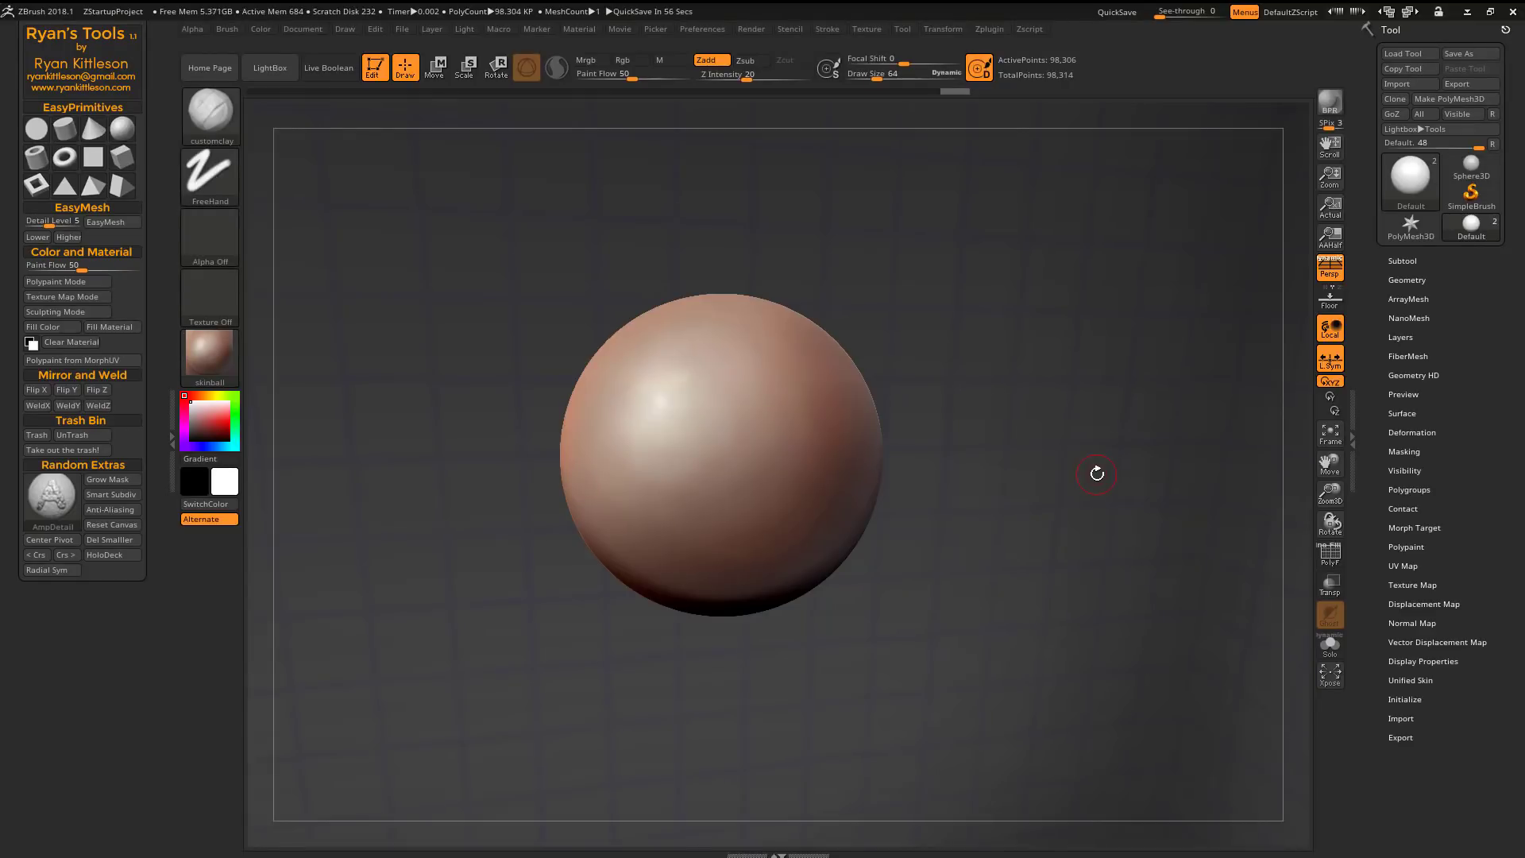
- Enable symmetry with radial (R) on the Y axis and sculpt a ring of clay ridges around the sphere
click(937, 27)
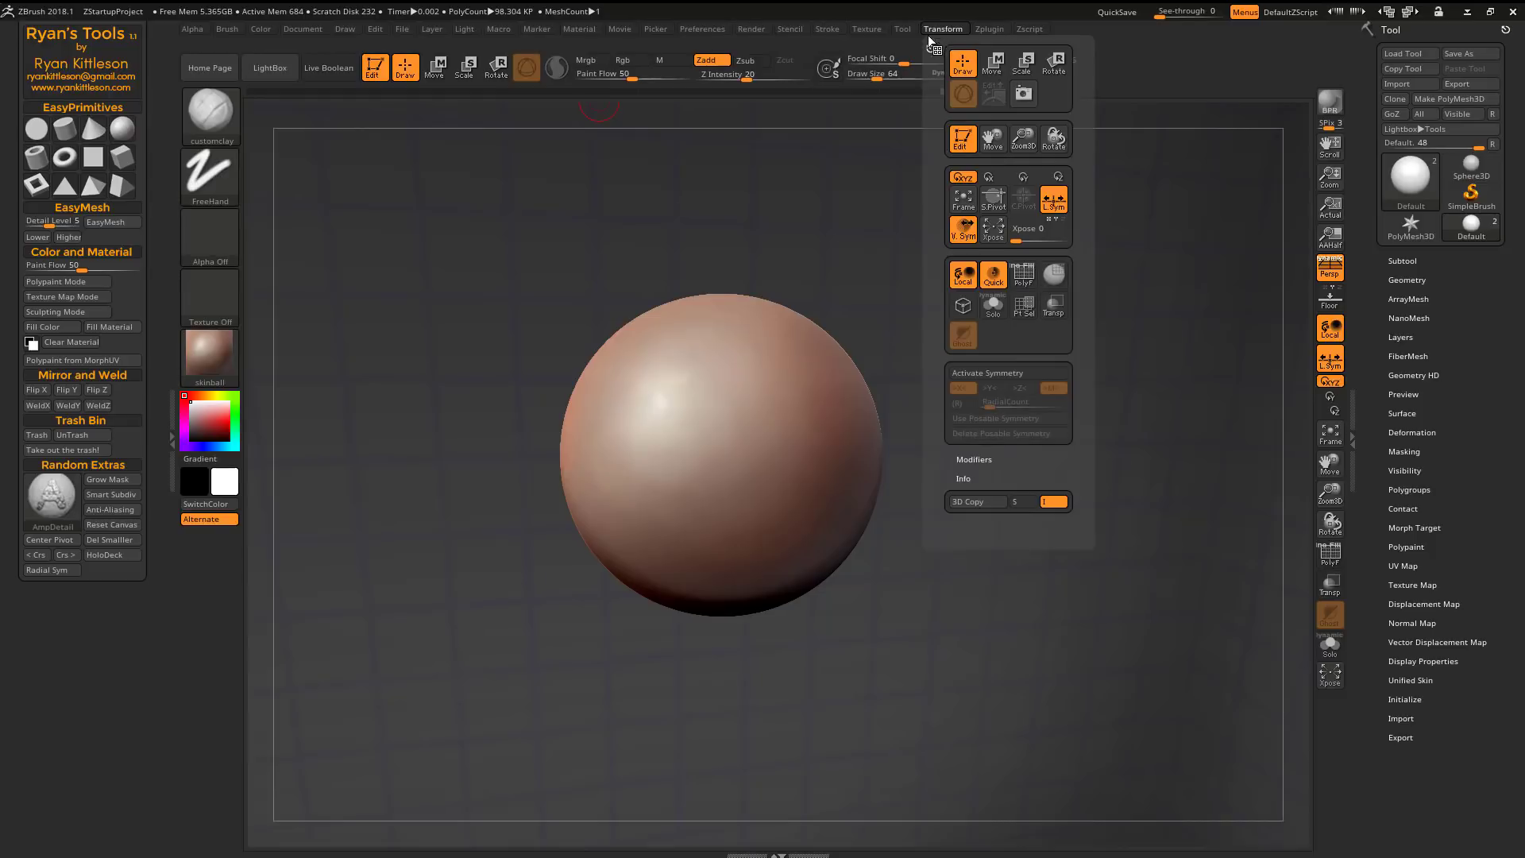
click(995, 374)
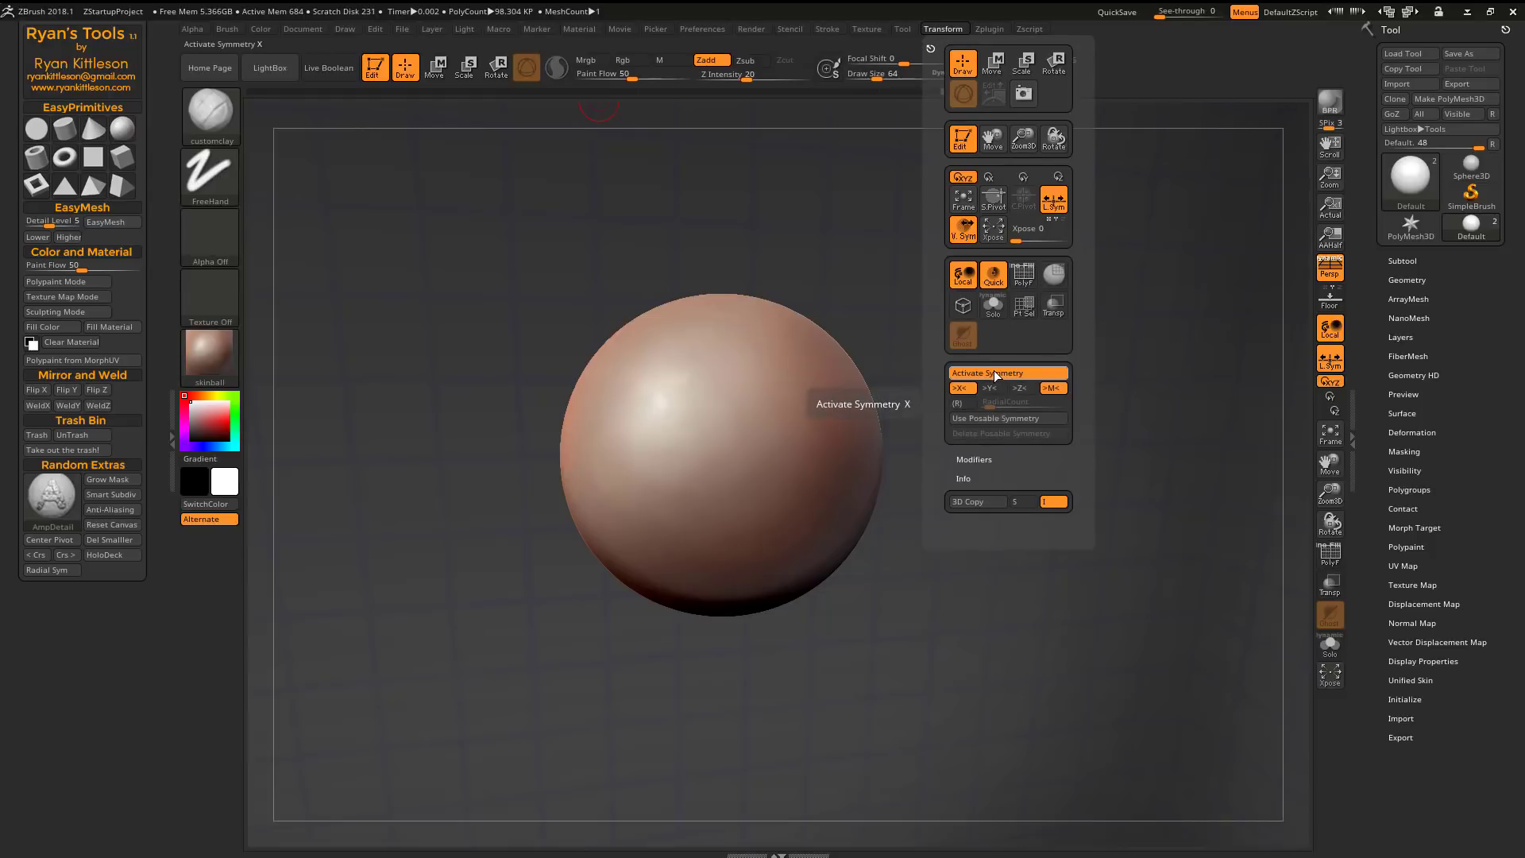
click(965, 404)
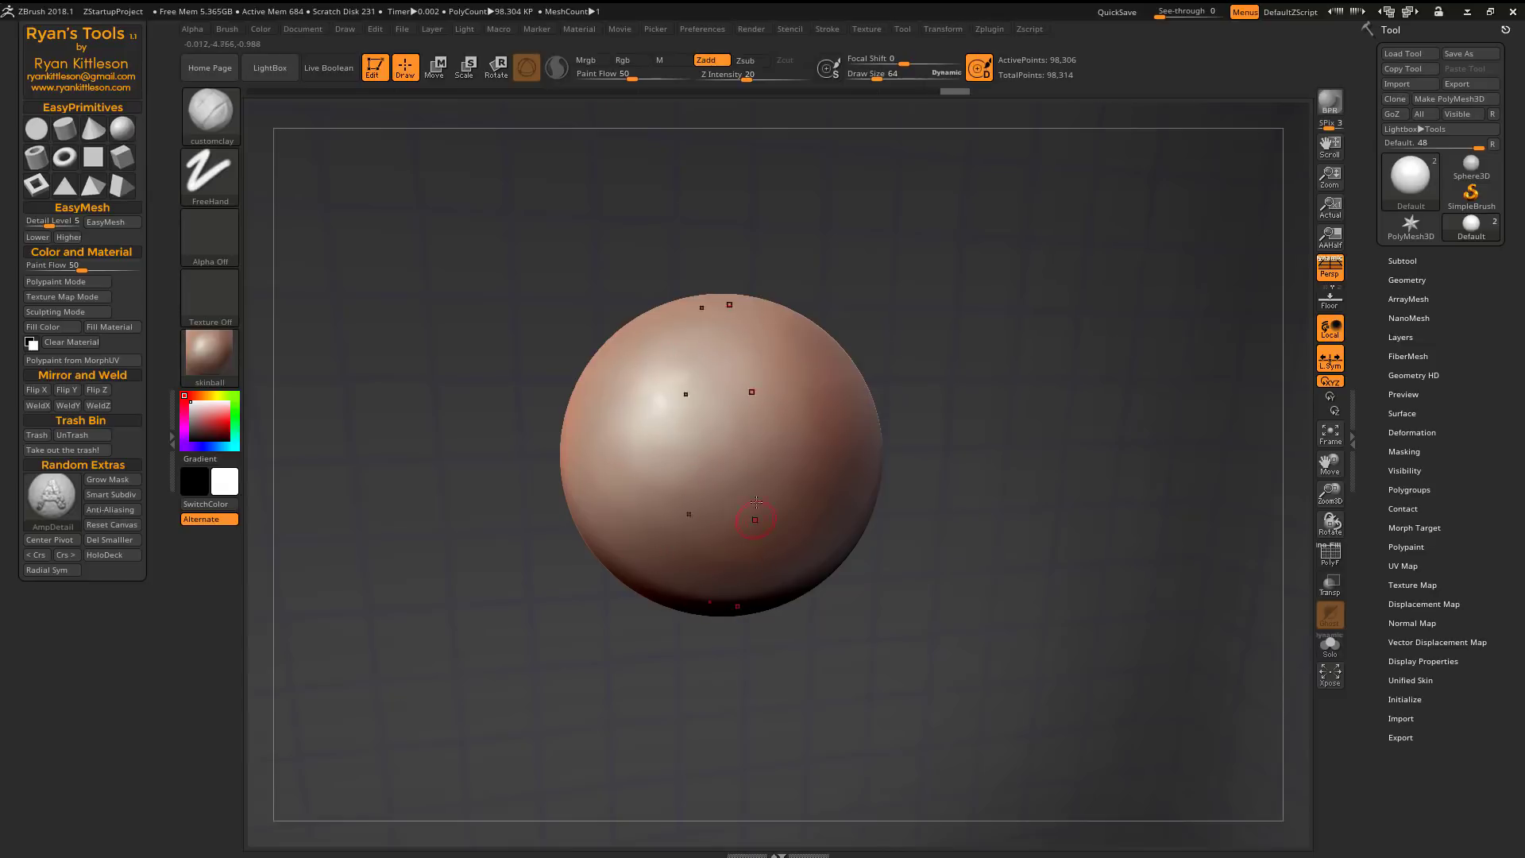
click(934, 32)
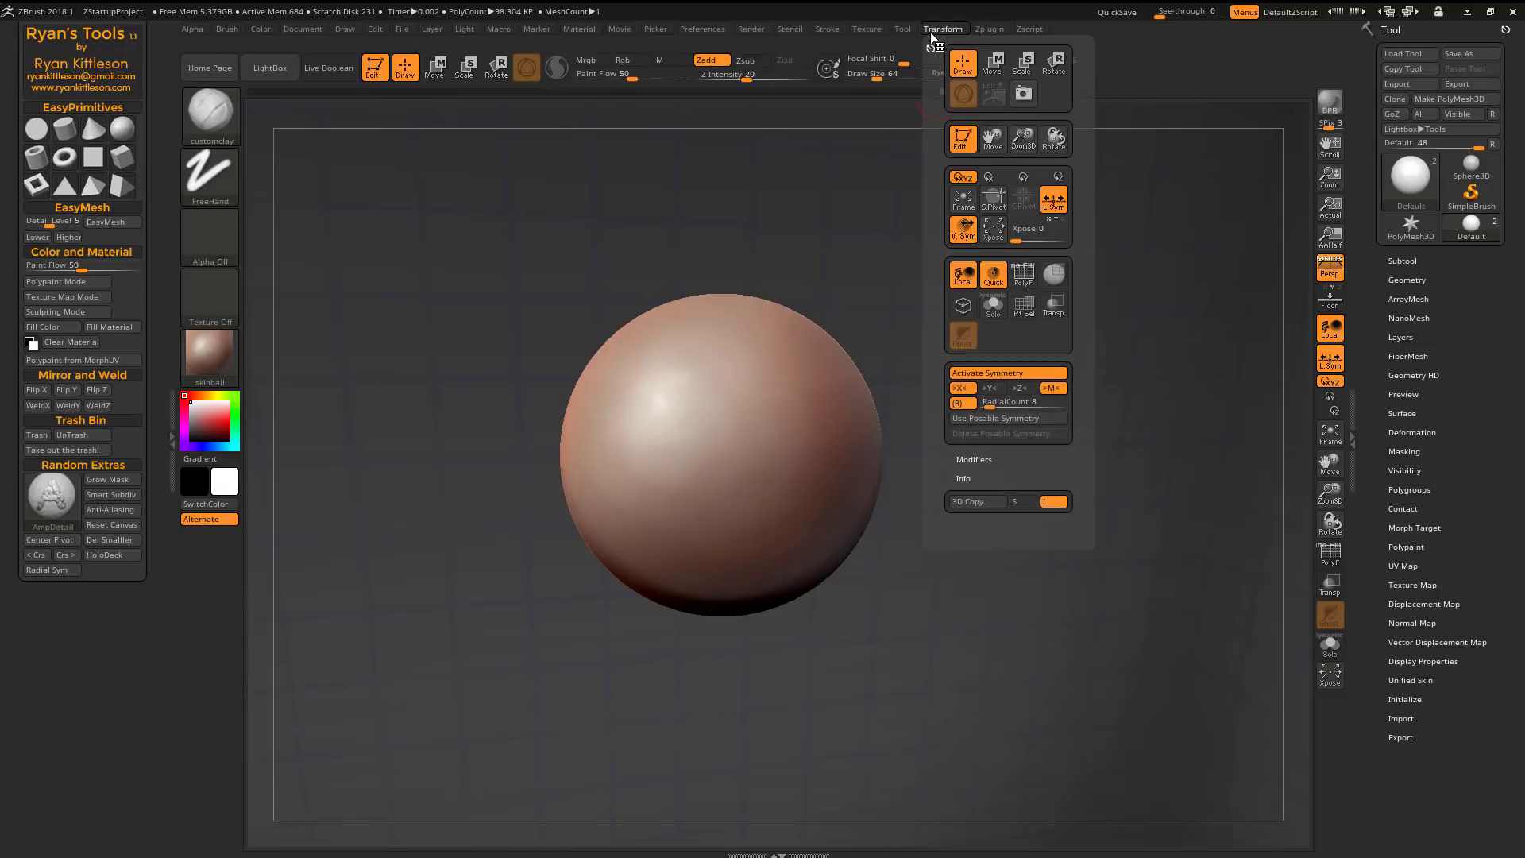
click(992, 388)
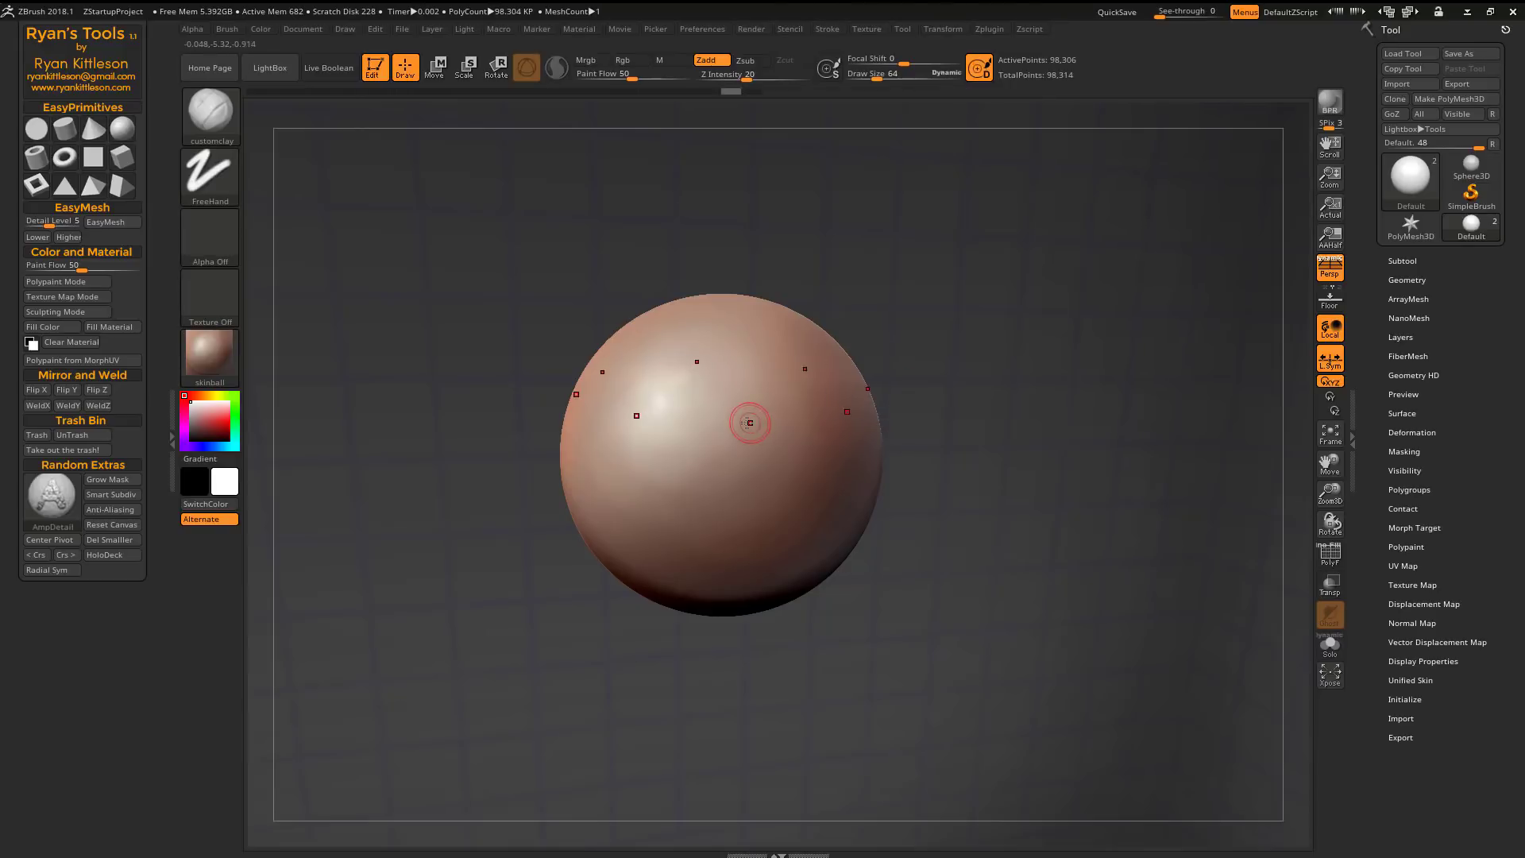
mouse_move(742, 422)
mouse_down()
mouse_move(822, 421)
mouse_move(814, 468)
mouse_move(825, 445)
mouse_up()
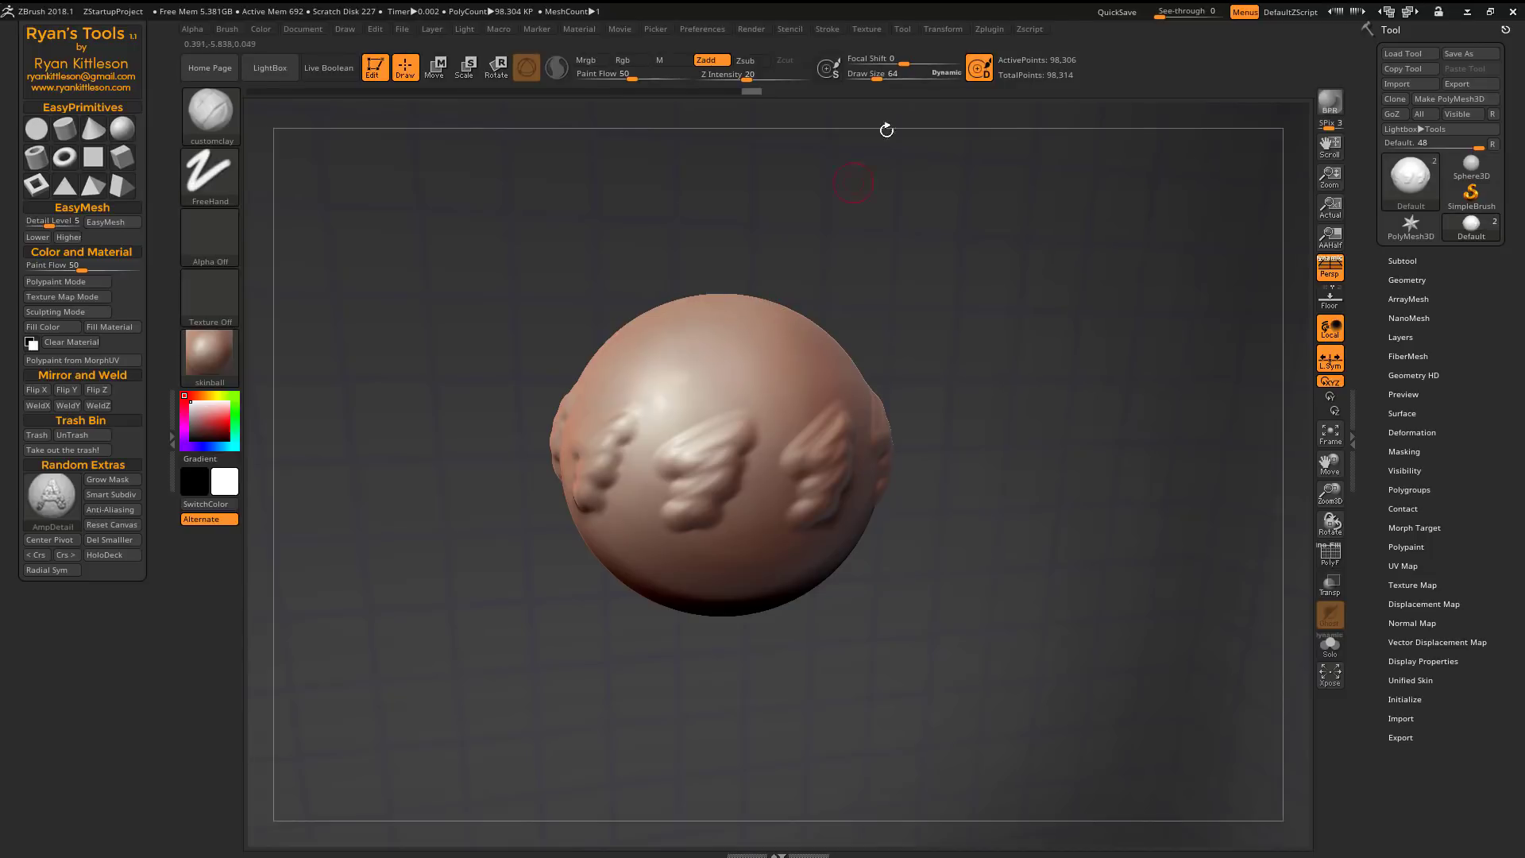
- Turn off radial (R) symmetry and set mirroring back to the X axis only
click(942, 28)
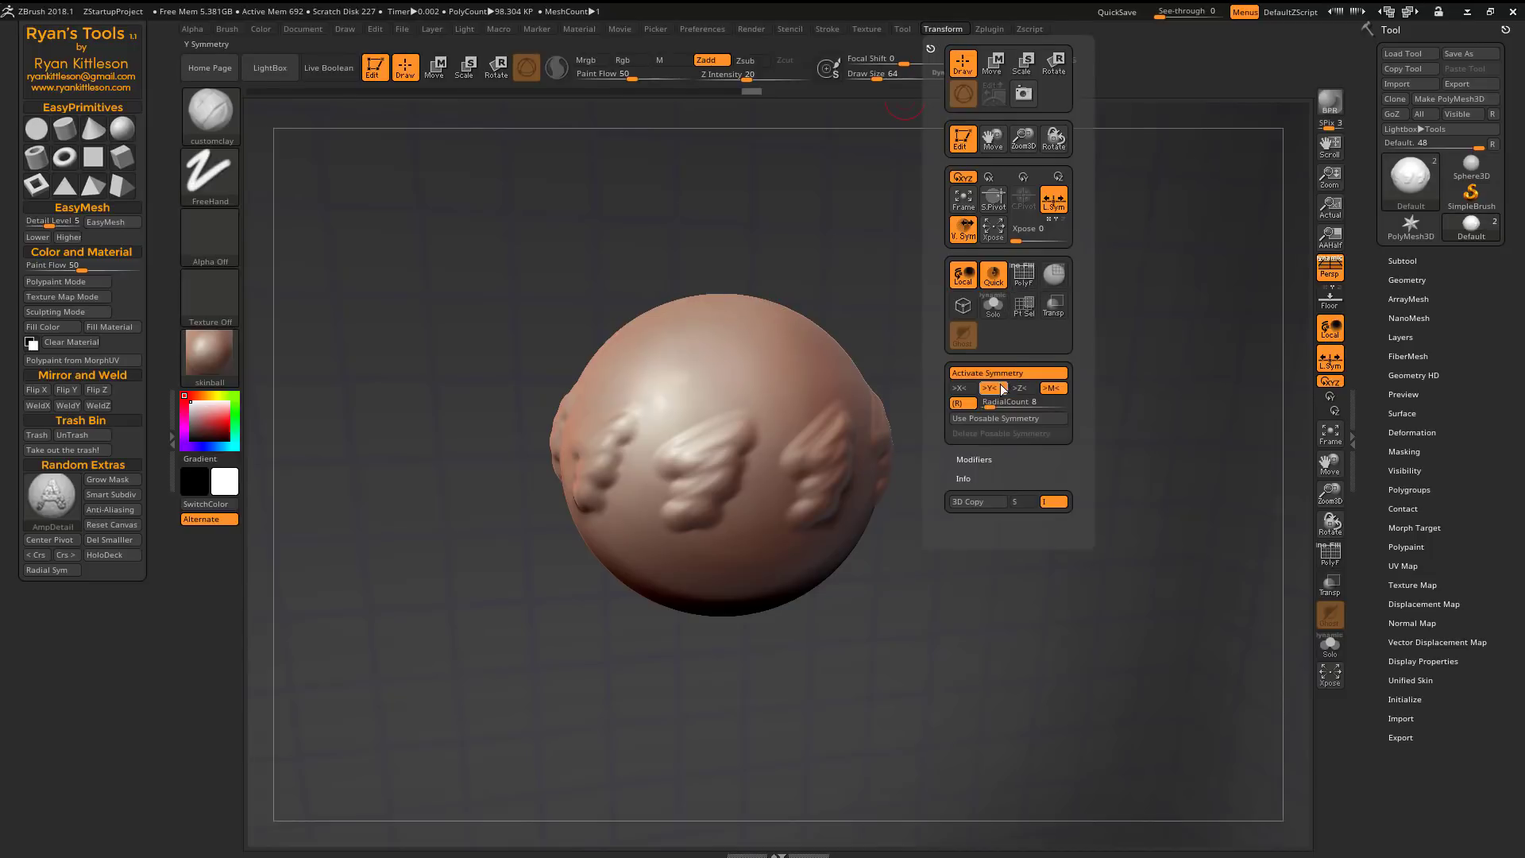
click(962, 403)
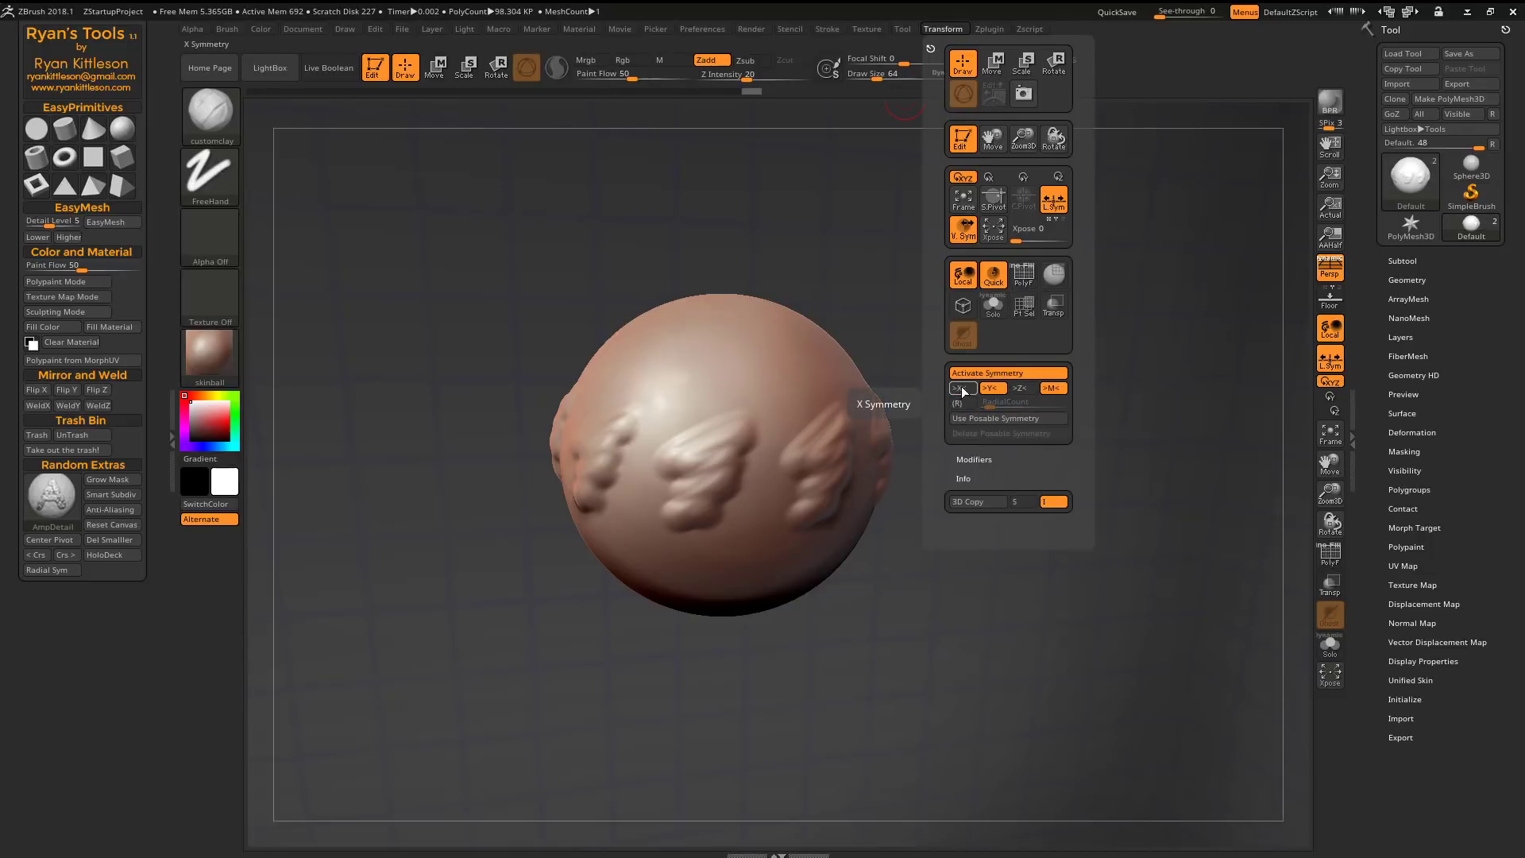
click(959, 388)
click(992, 388)
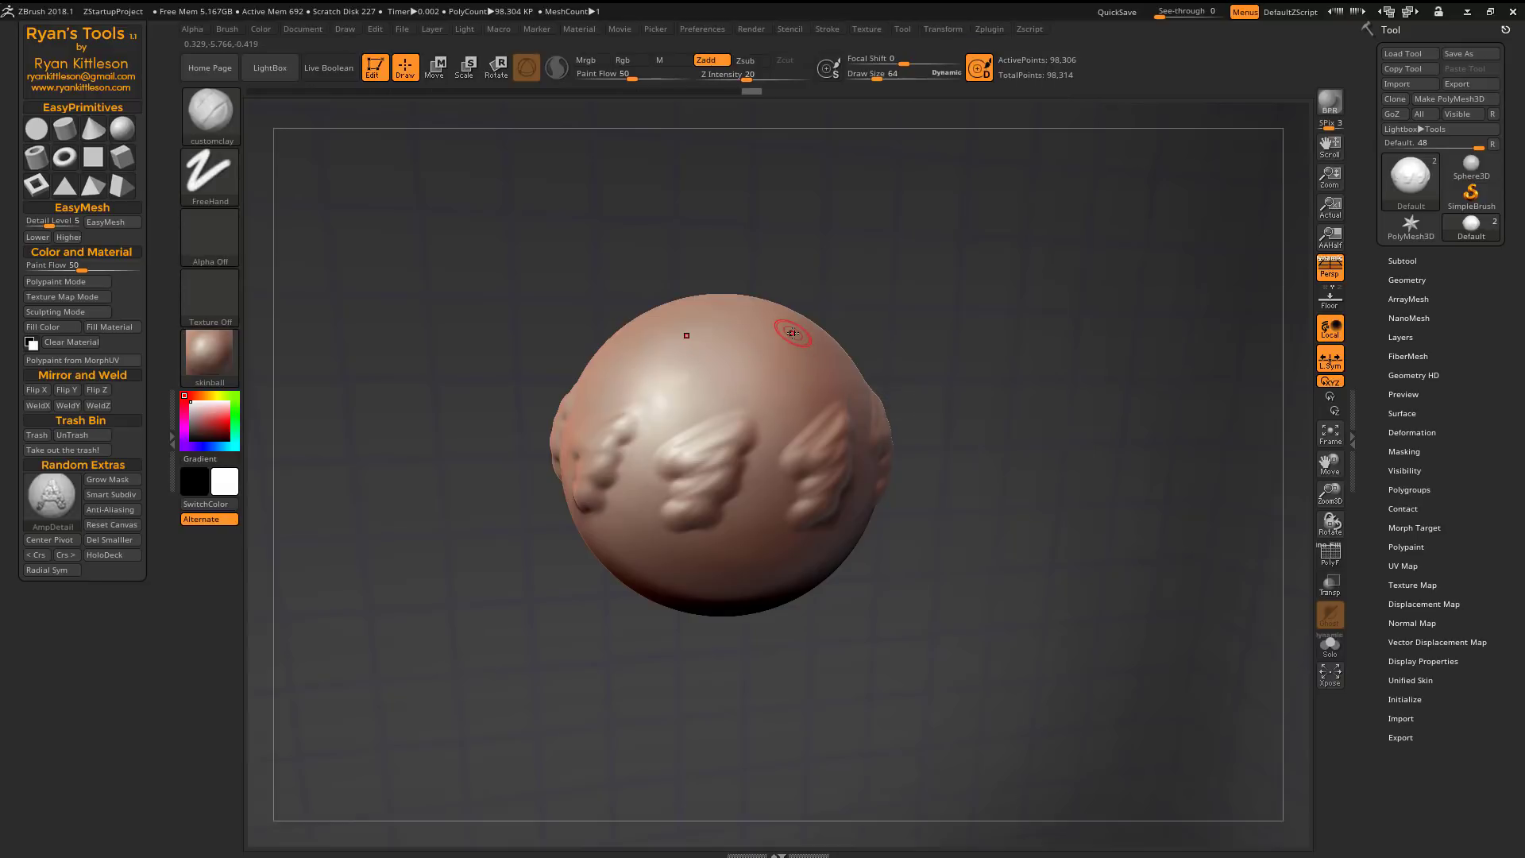
- Enable Radial Sym from Ryan's Tools, with the Z axis on, RadialCount 19 and Y off
click(66, 570)
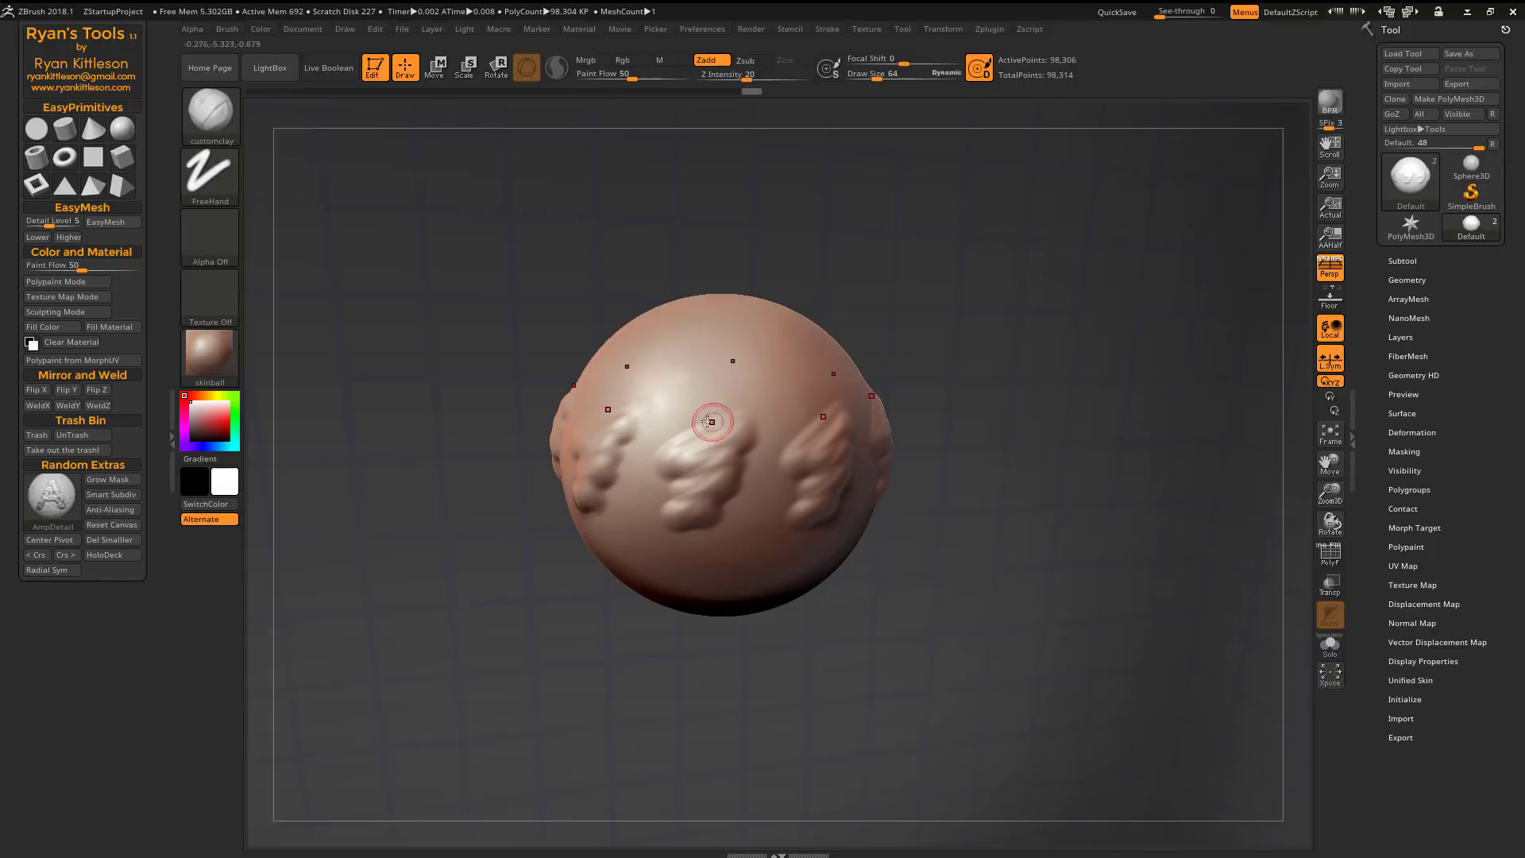
click(942, 29)
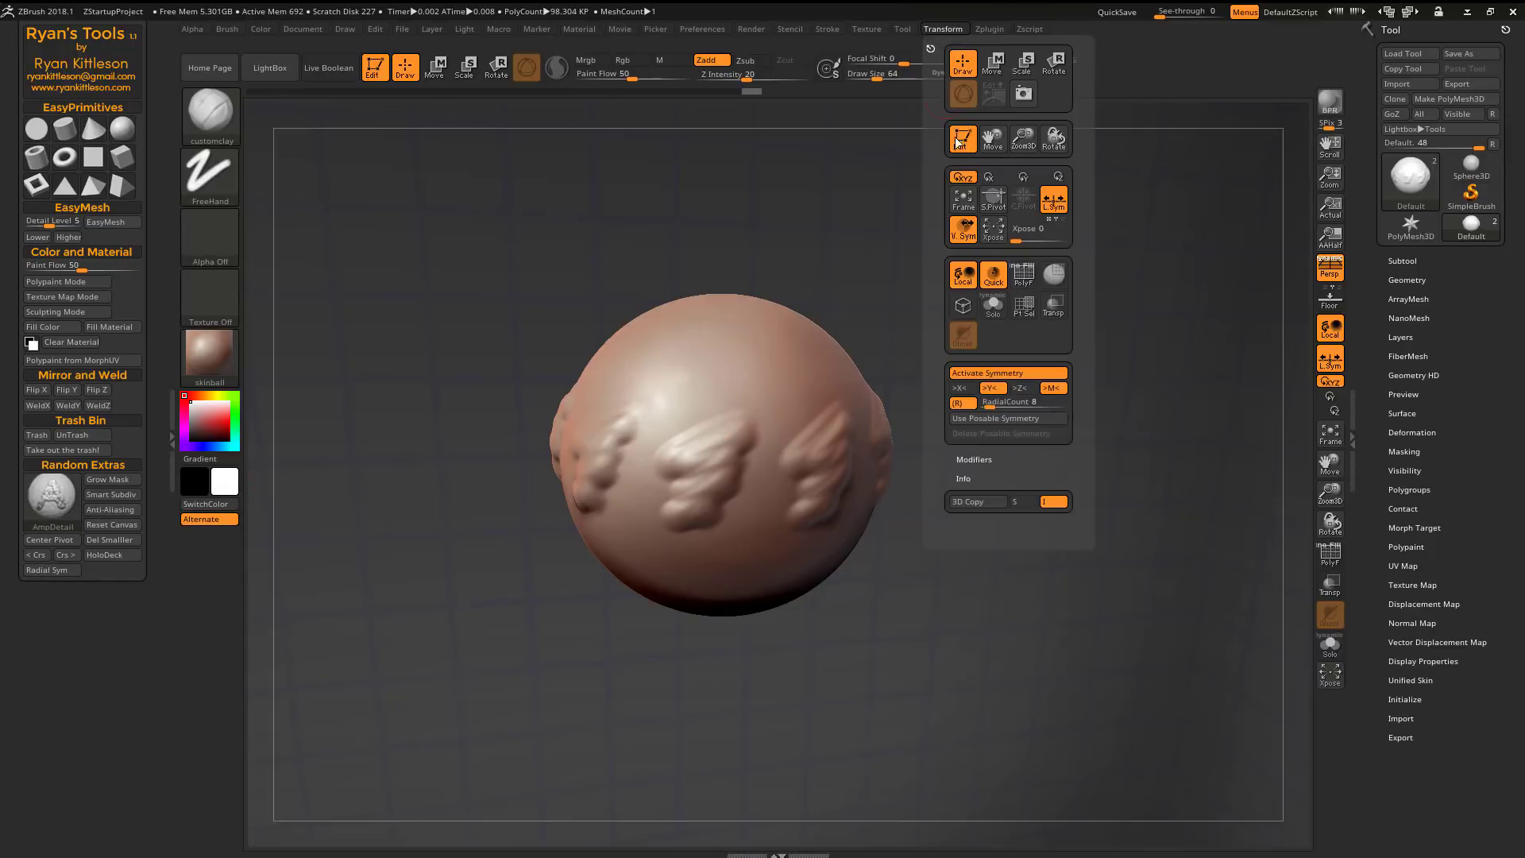
click(1022, 389)
drag(994, 403, 1002, 405)
click(992, 390)
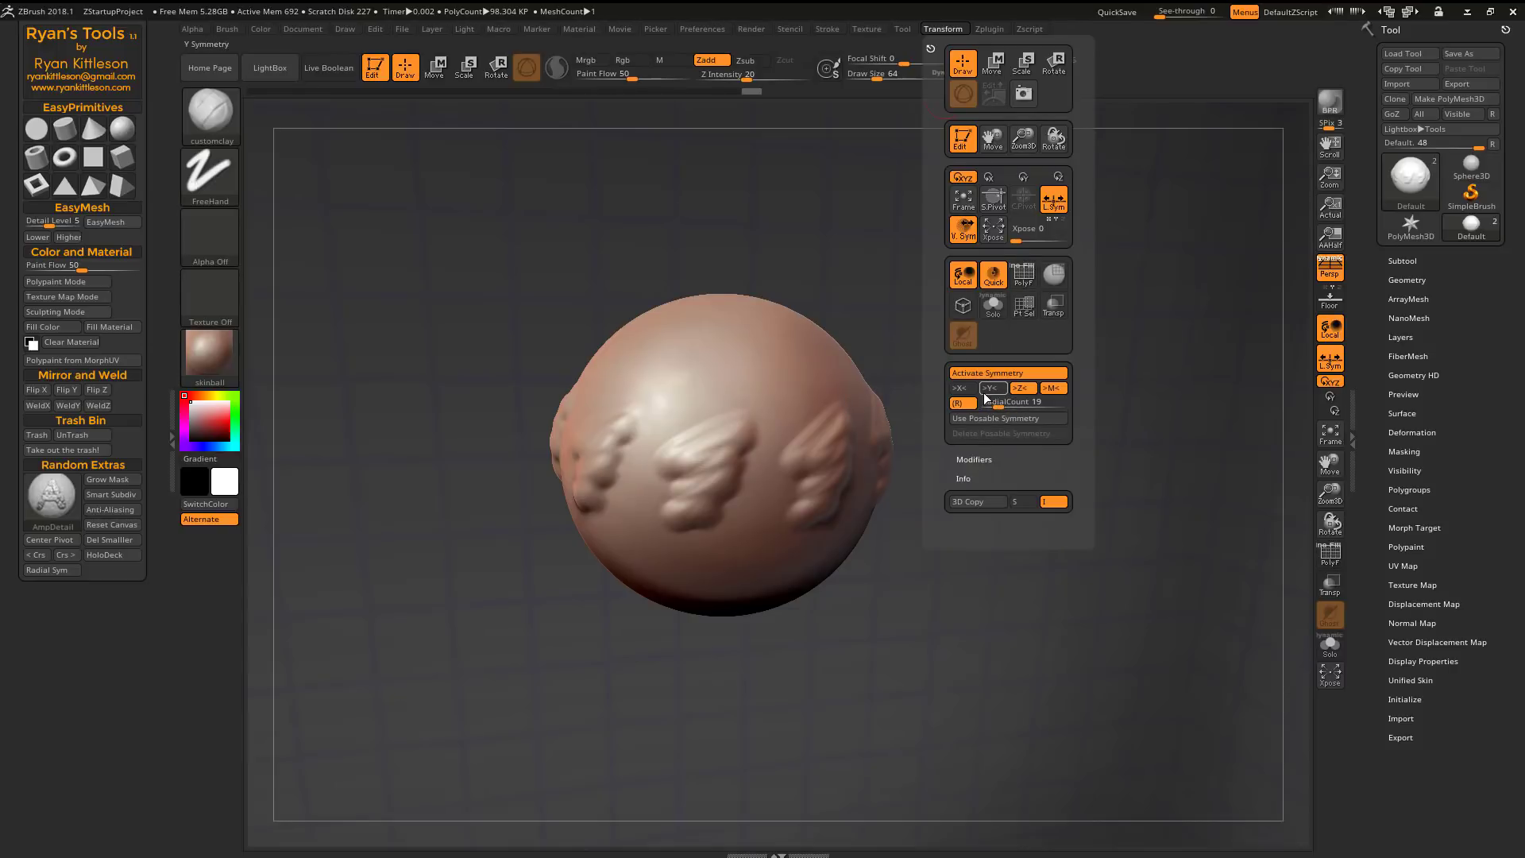
- Sculpt radial clay strokes into a curling rope ring over the sphere's top
mouse_move(698, 365)
mouse_down()
mouse_move(659, 477)
mouse_move(731, 342)
mouse_up()
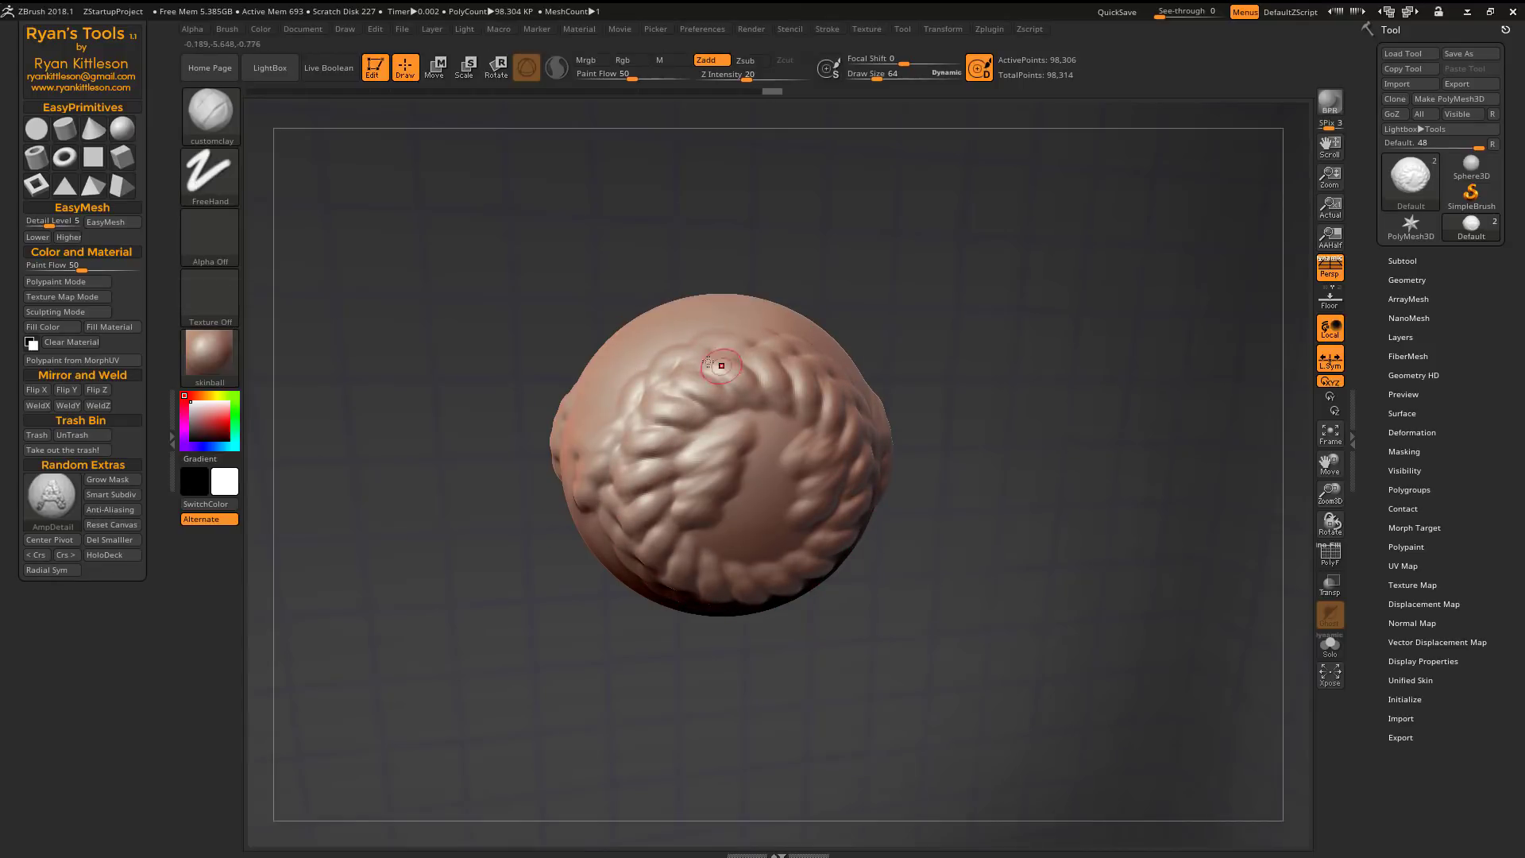
mouse_move(646, 390)
mouse_down()
mouse_move(676, 378)
mouse_move(647, 371)
mouse_move(691, 384)
mouse_move(662, 364)
mouse_move(684, 368)
mouse_move(685, 422)
mouse_move(643, 389)
mouse_up()
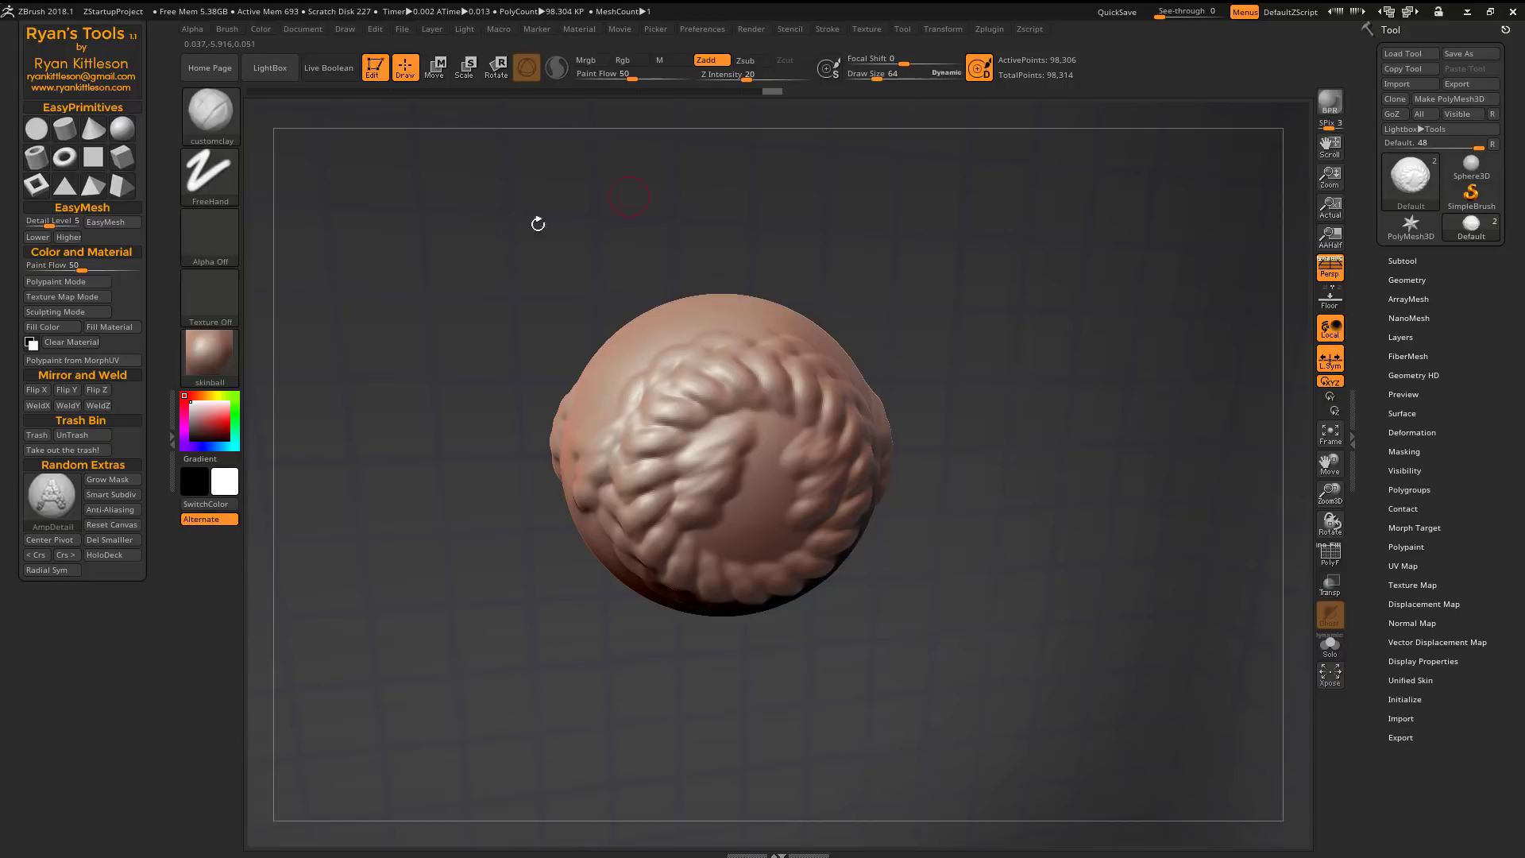
click(54, 570)
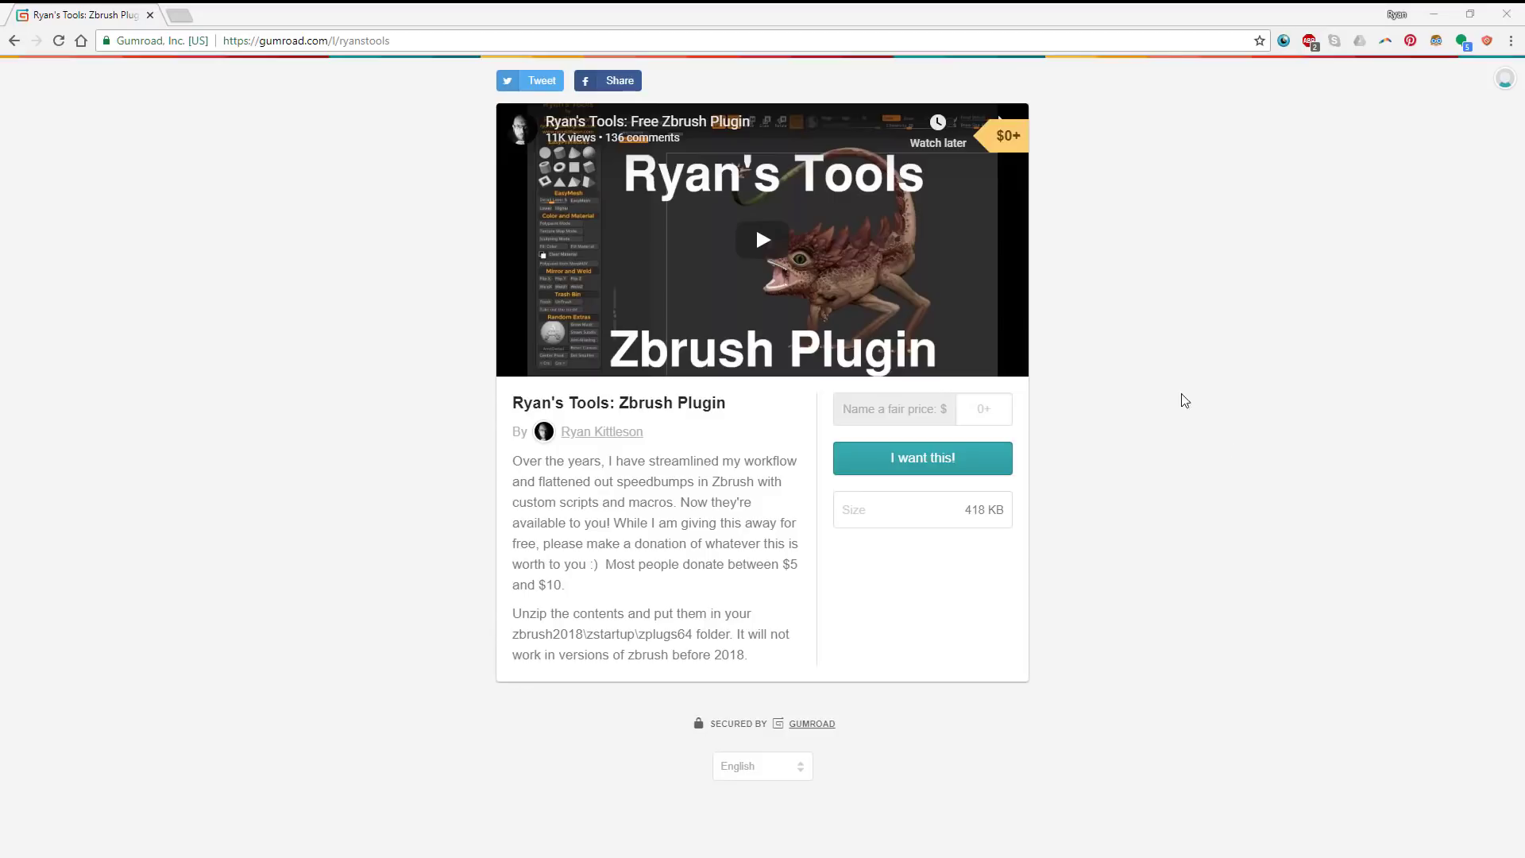
- Enter a fair price of 5 for Ryan's Tools and proceed with 'I want this!'
click(999, 406)
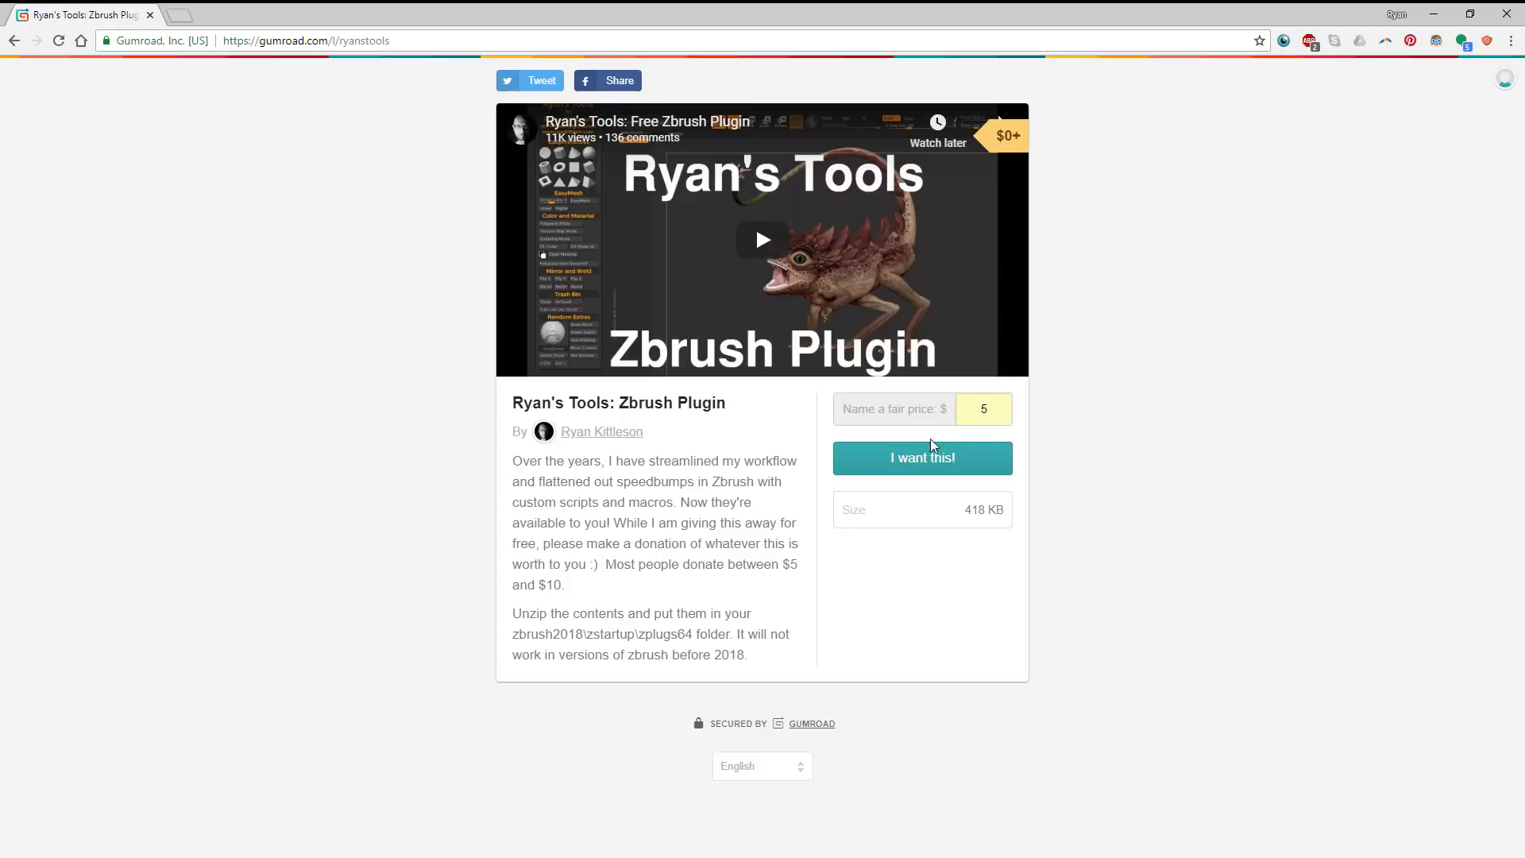
click(923, 460)
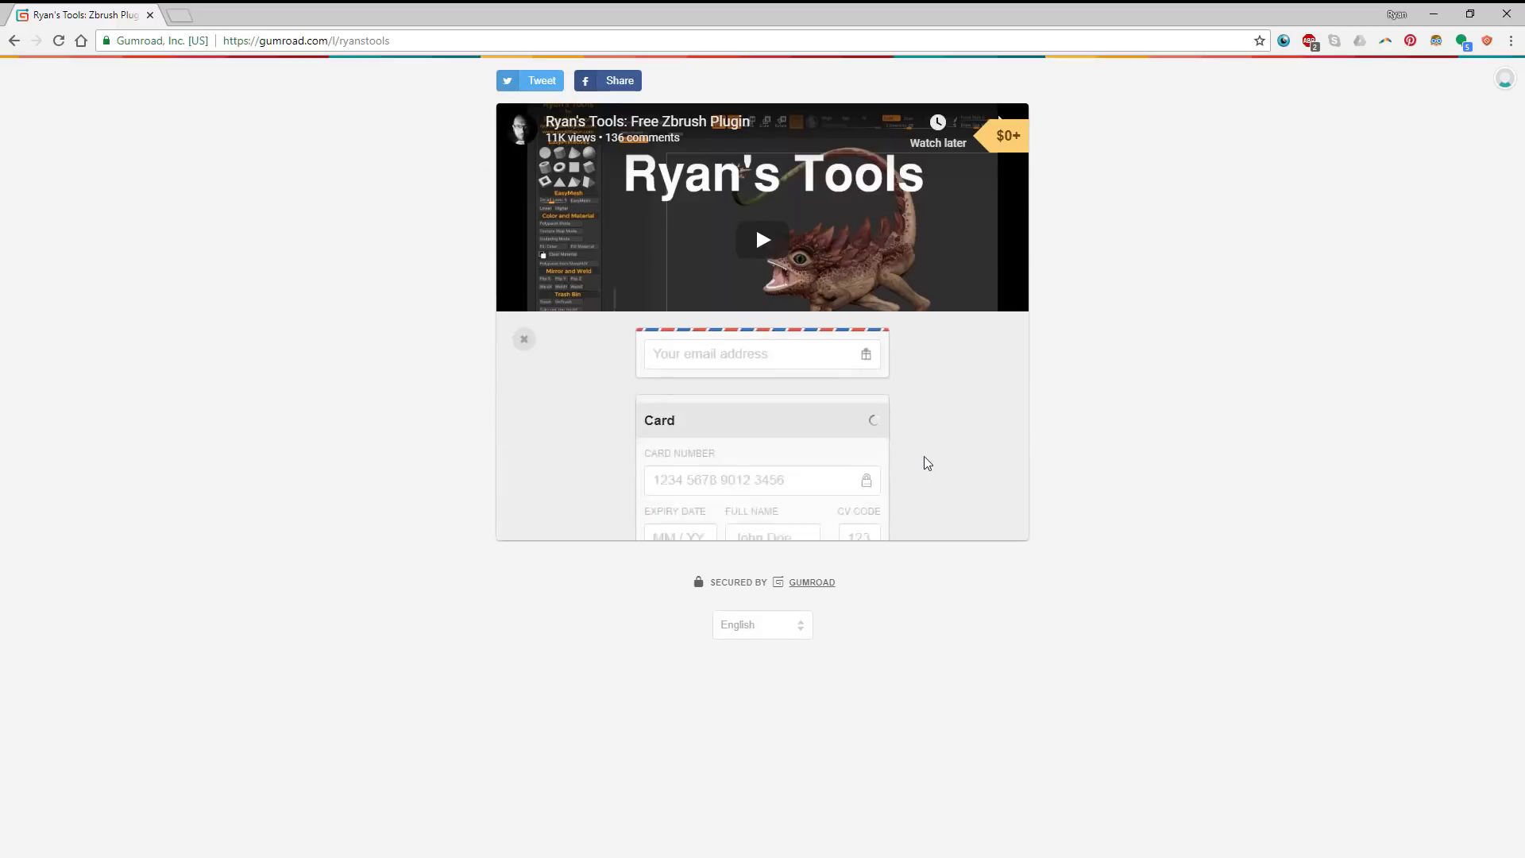